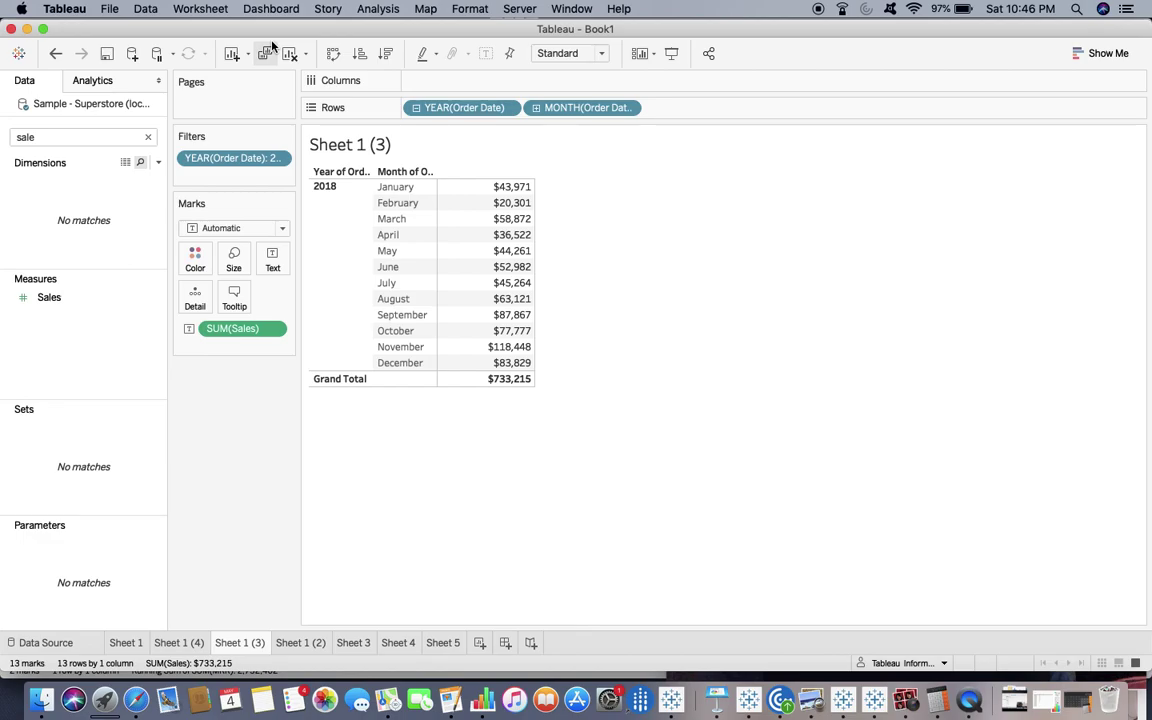
Return to the Sheet 1 (3) sales table and find the Average measure by searching 'aver'.
click(127, 643)
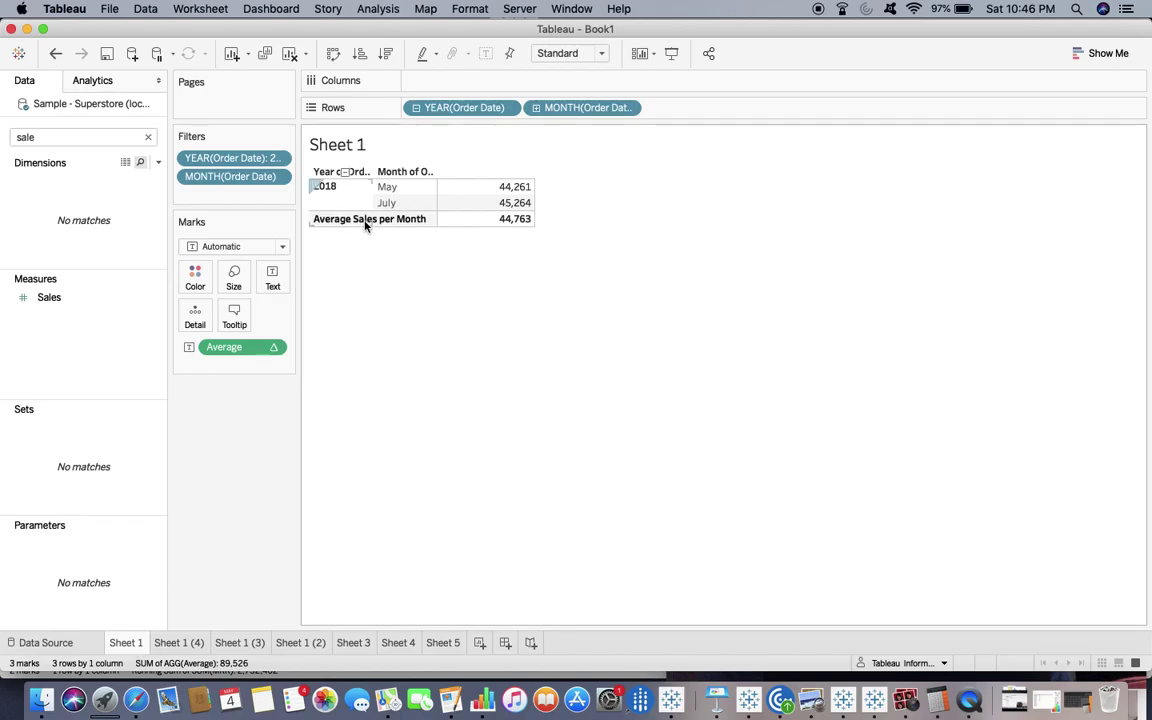
click(245, 643)
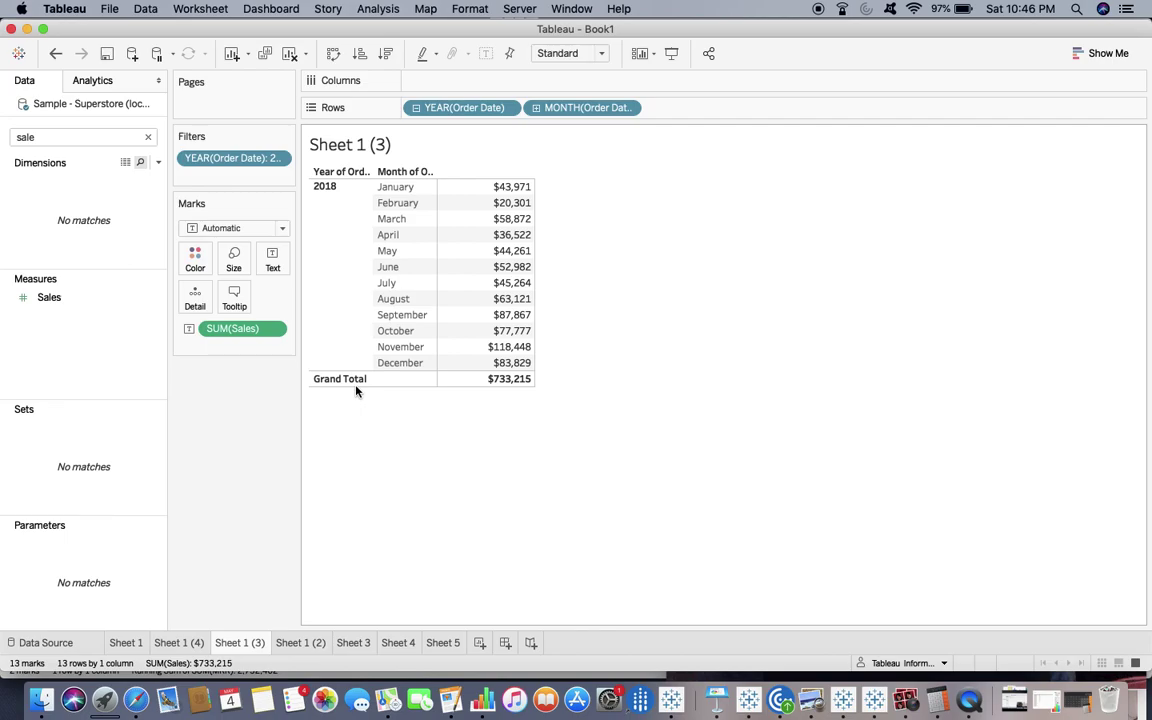
double_click(46, 141)
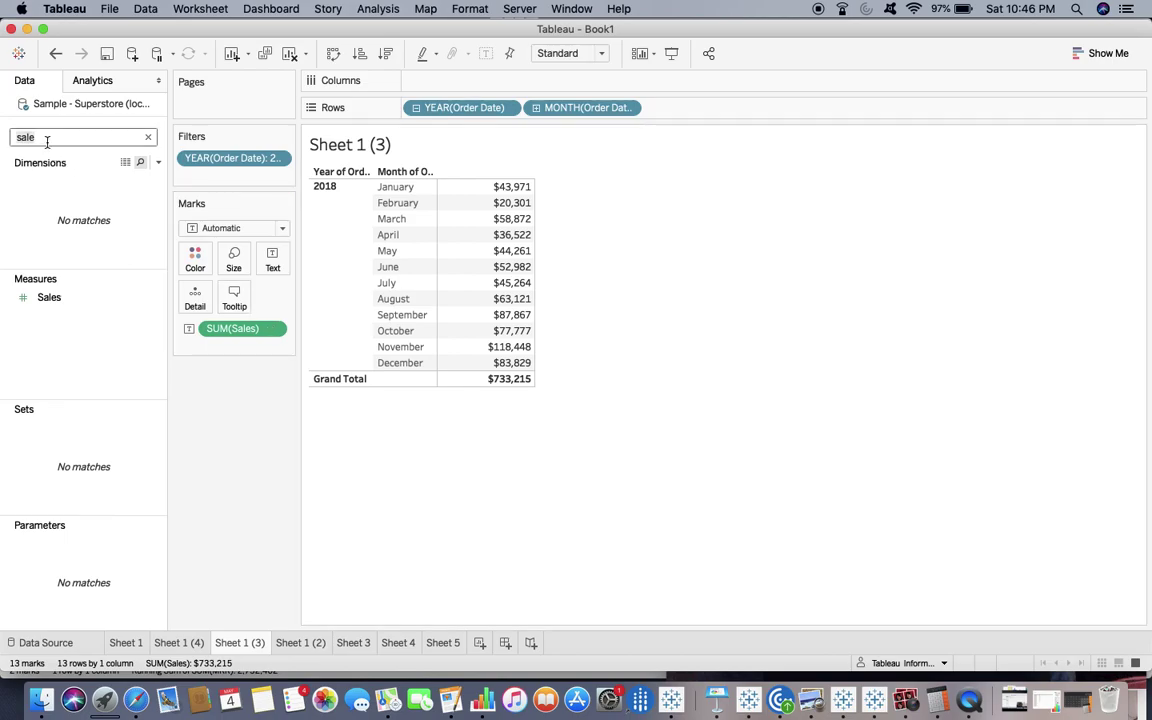
text(aver)
click(71, 302)
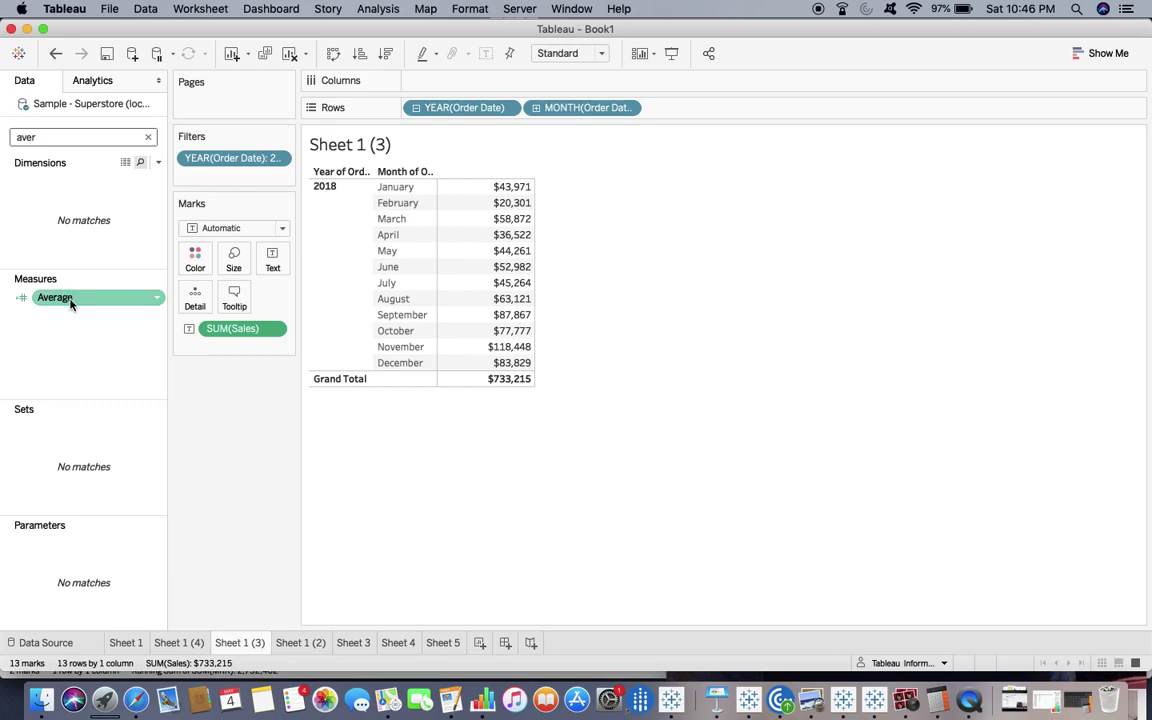
key(BackSpace)
key(BackSpace)
key(BackSpace)
key(BackSpace)
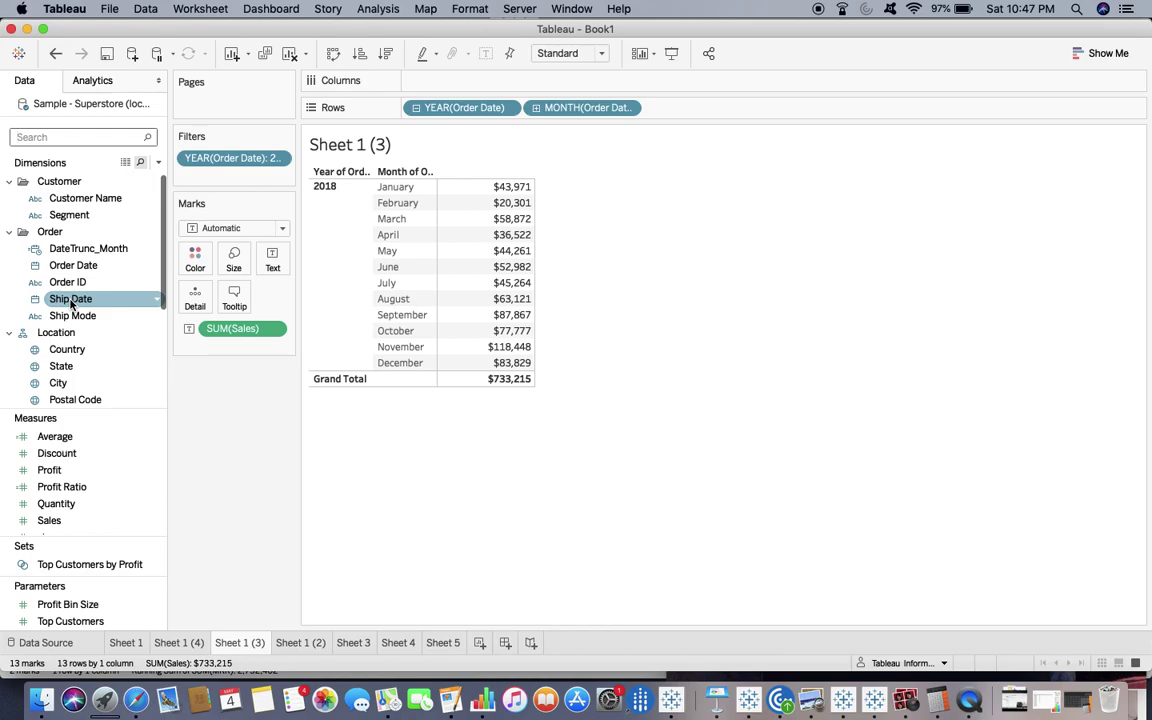
Create a new calculated field, Calculation1, starting from Ship Date.
right_click(71, 304)
mouse_move(150, 405)
click(263, 416)
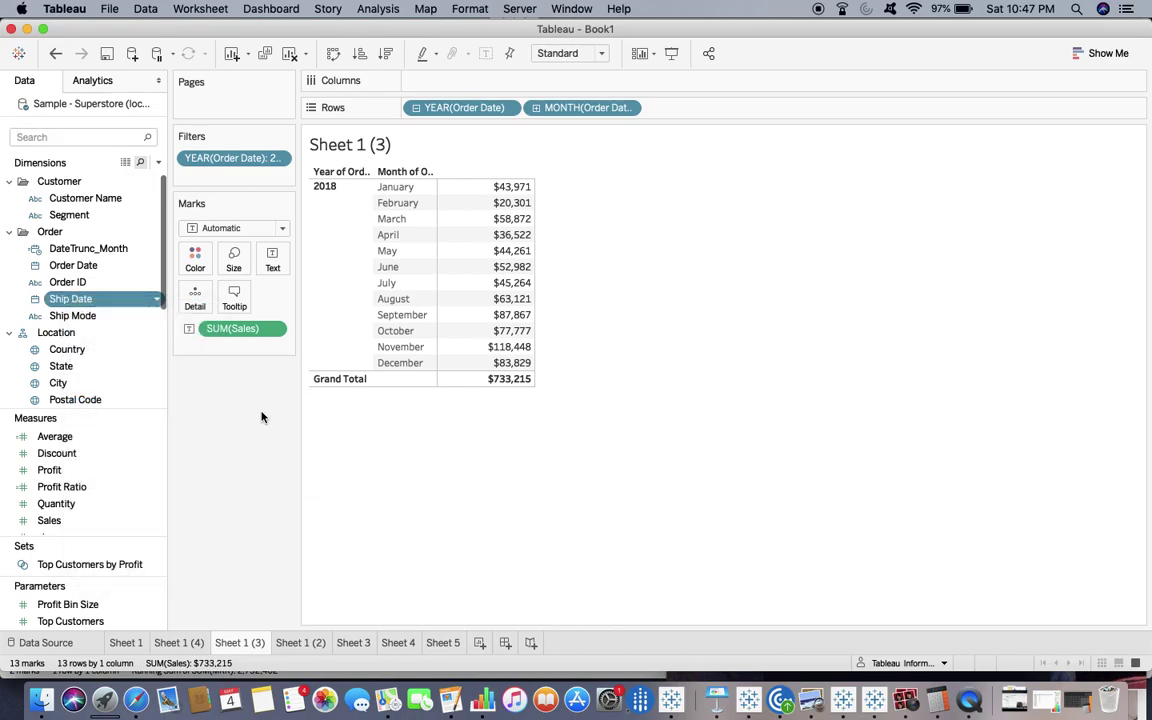
click(810, 408)
Look up the SIZE function in the reference and reposition the formula editor.
text(s)
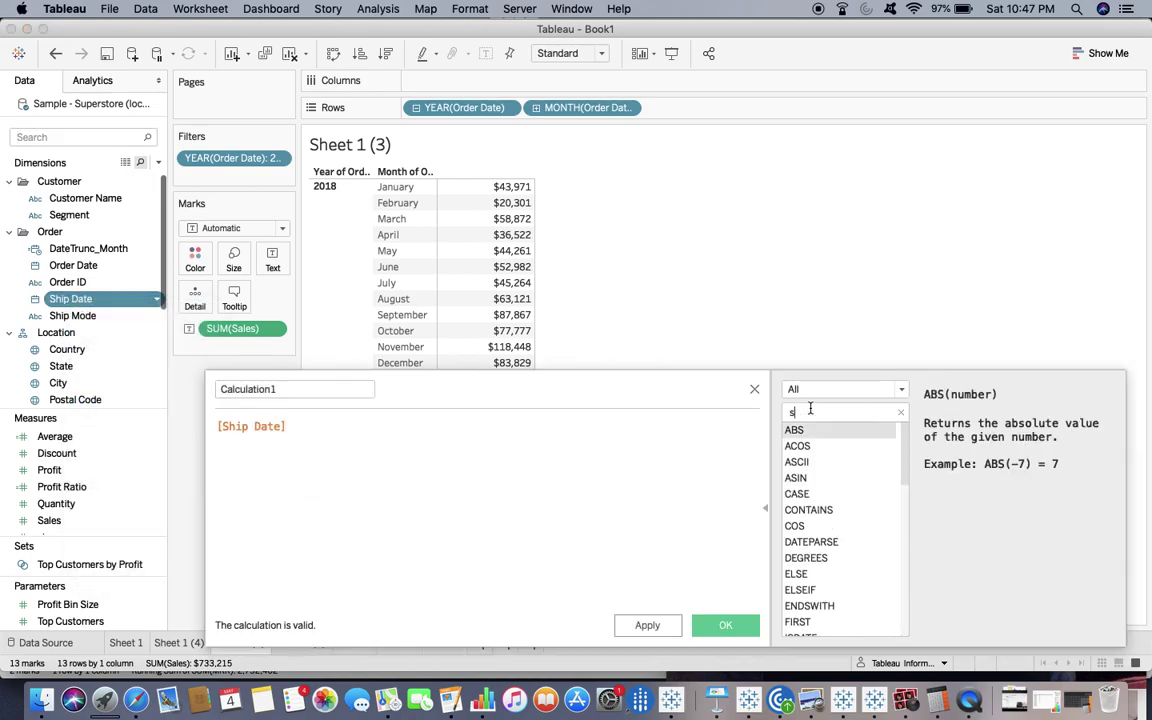
text(iz)
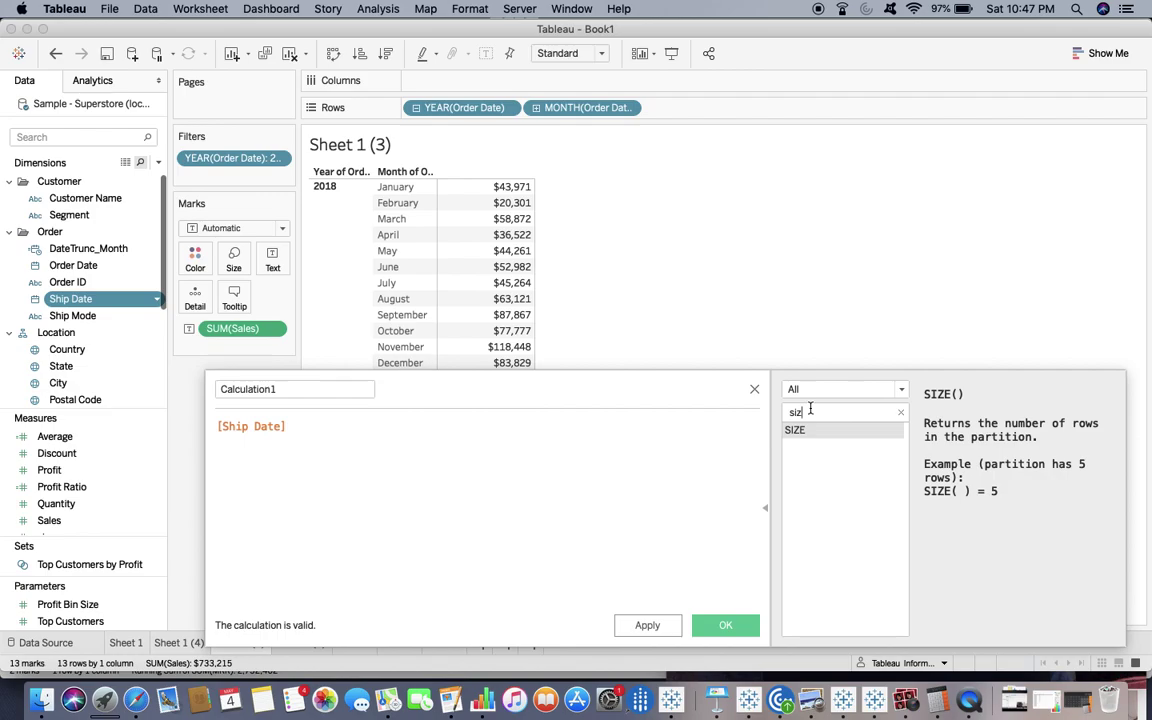
drag(689, 391, 679, 460)
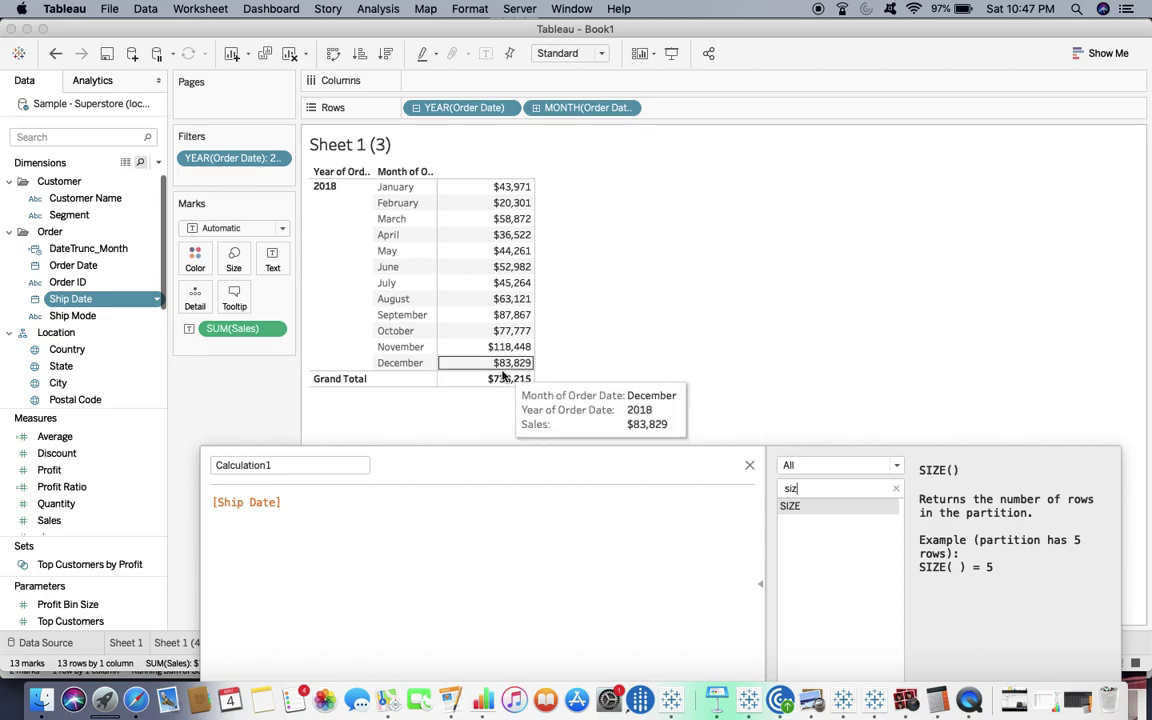
drag(512, 463, 514, 347)
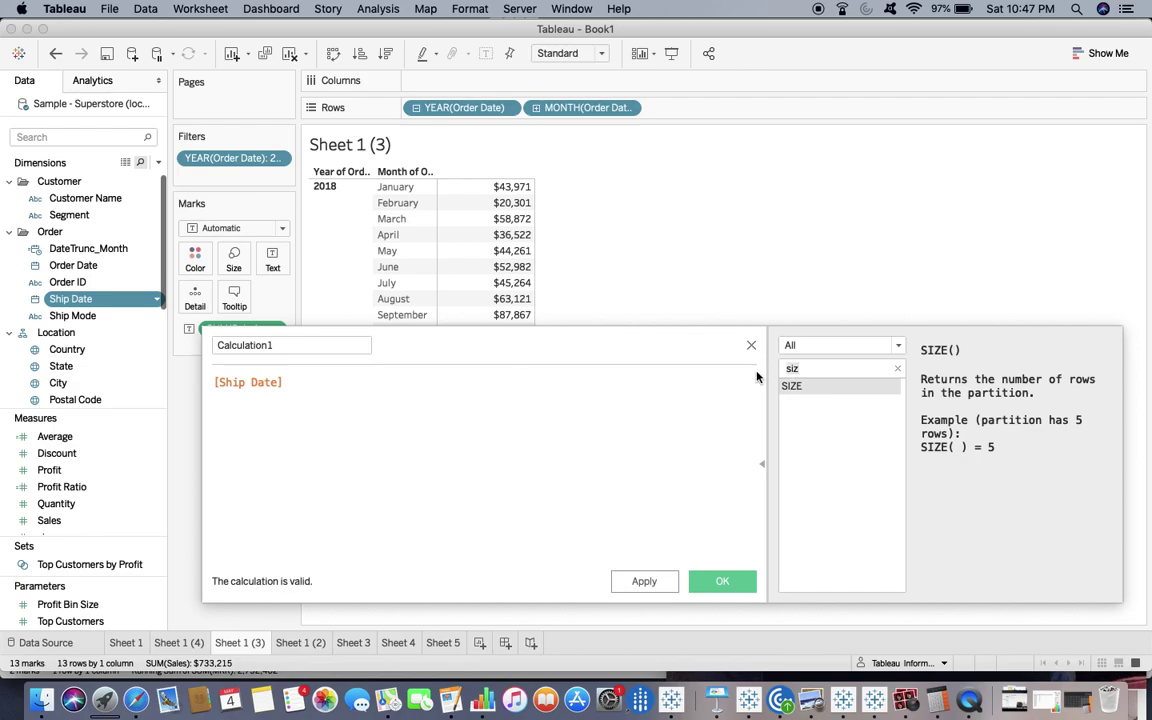
Look up the FIXED syntax, then discard the unsaved Calculation1.
key(BackSpace)
key(BackSpace)
key(BackSpace)
text(fix)
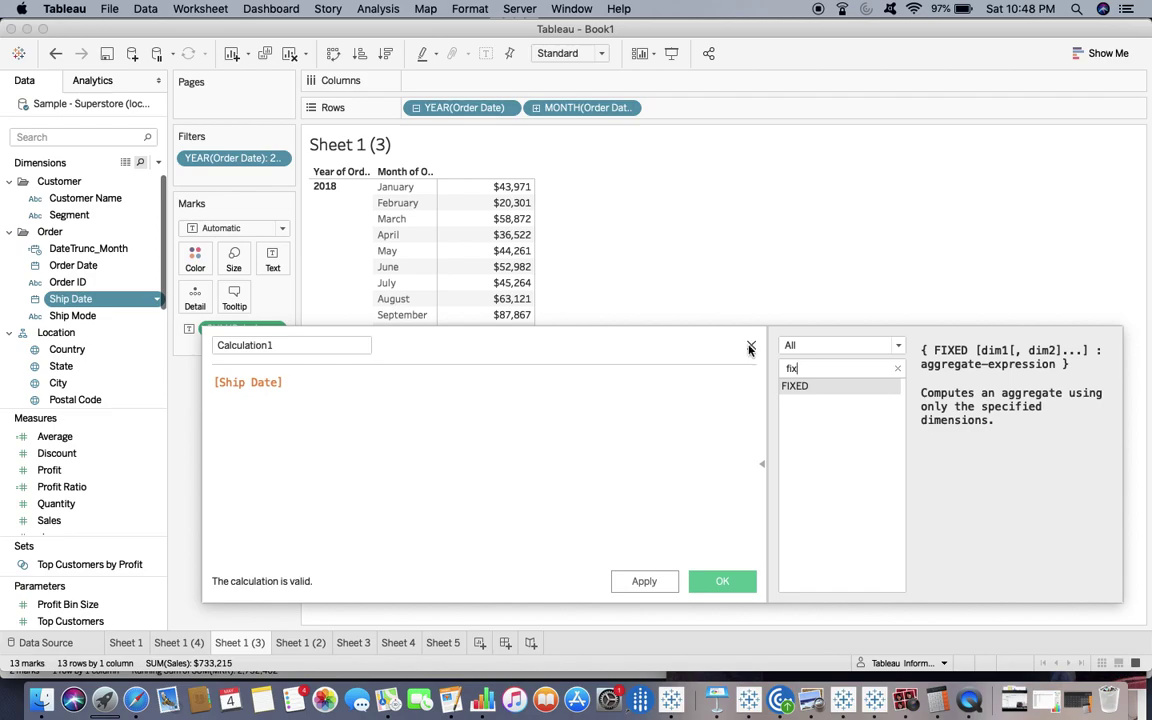
click(751, 347)
Open the Average field's IF SIZE() = 1 formula for review and close it unchanged.
click(42, 137)
text(a)
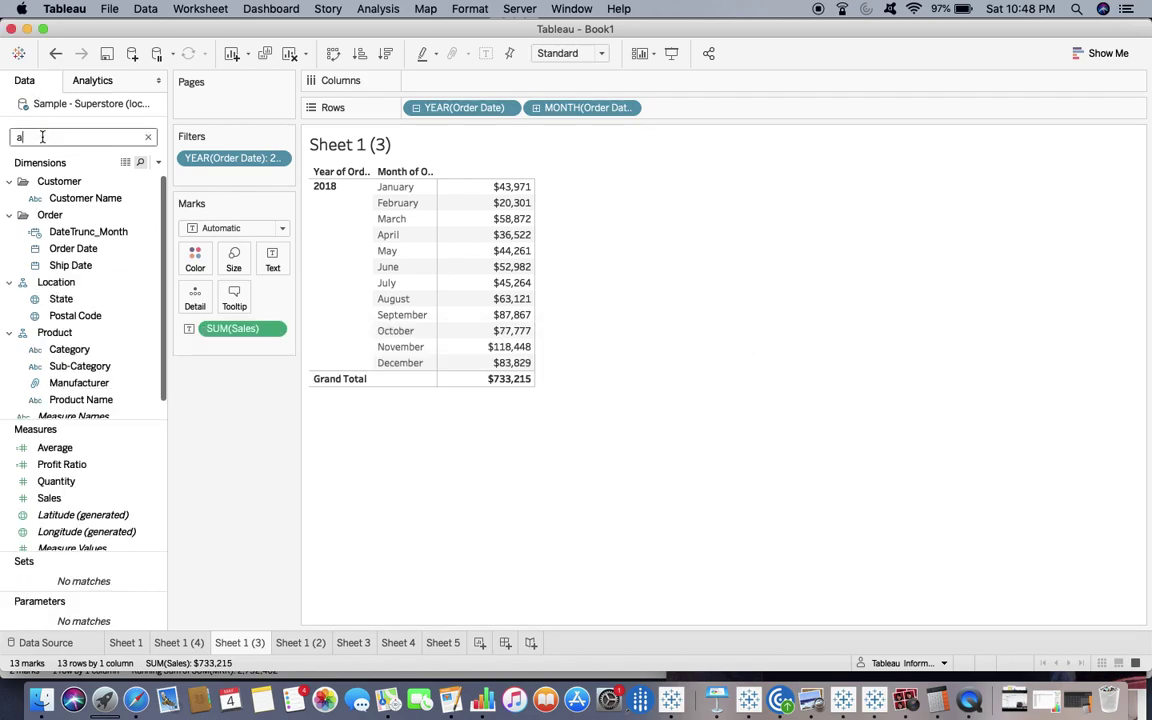
text(v)
right_click(72, 302)
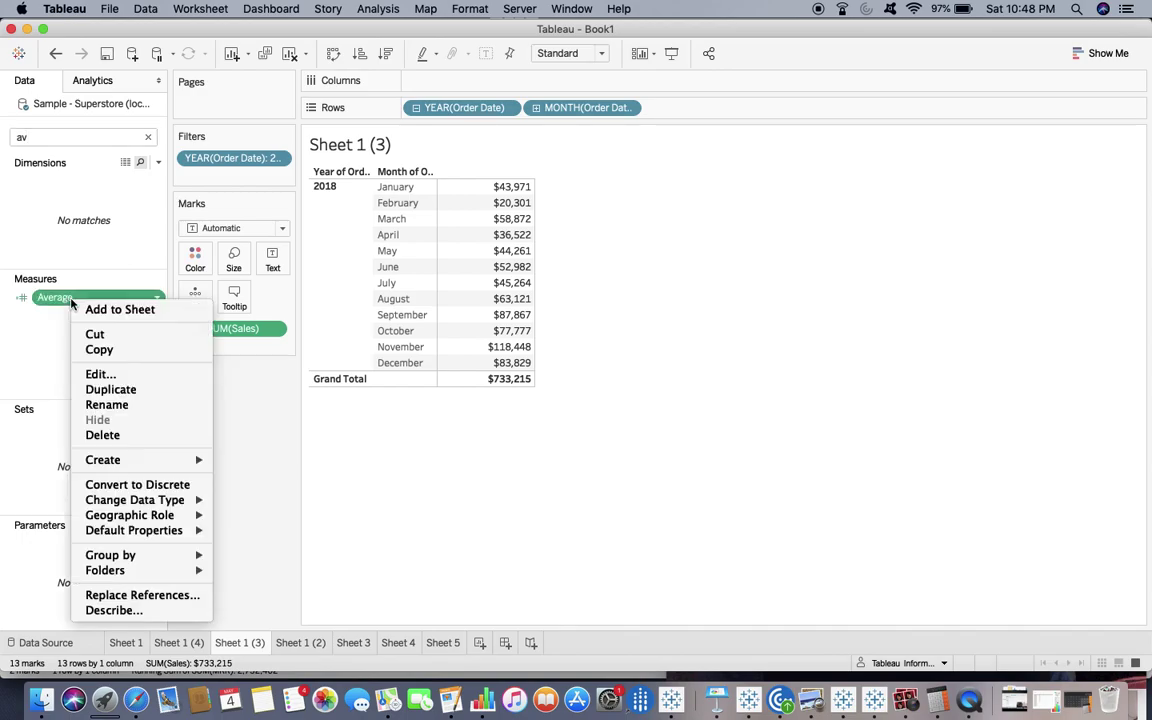
click(100, 374)
drag(541, 353, 818, 173)
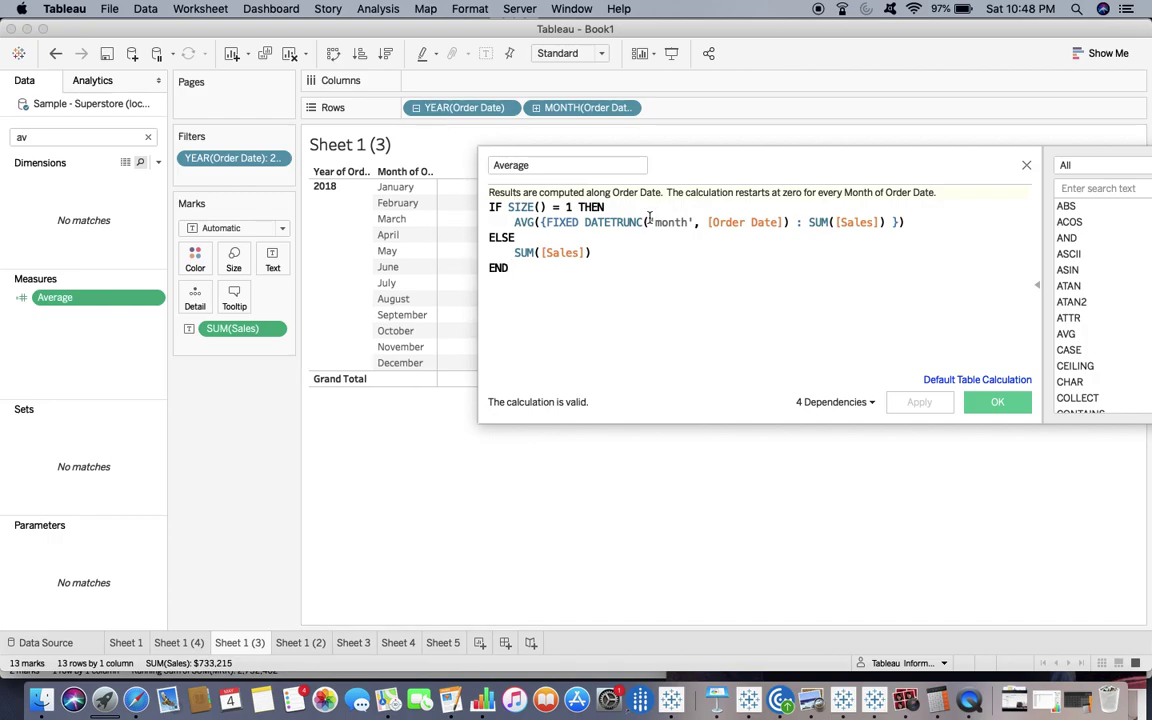
click(997, 401)
Add DateTrunc_Month to Rows and glance at its formula.
click(83, 137)
key(super+a)
text(tr)
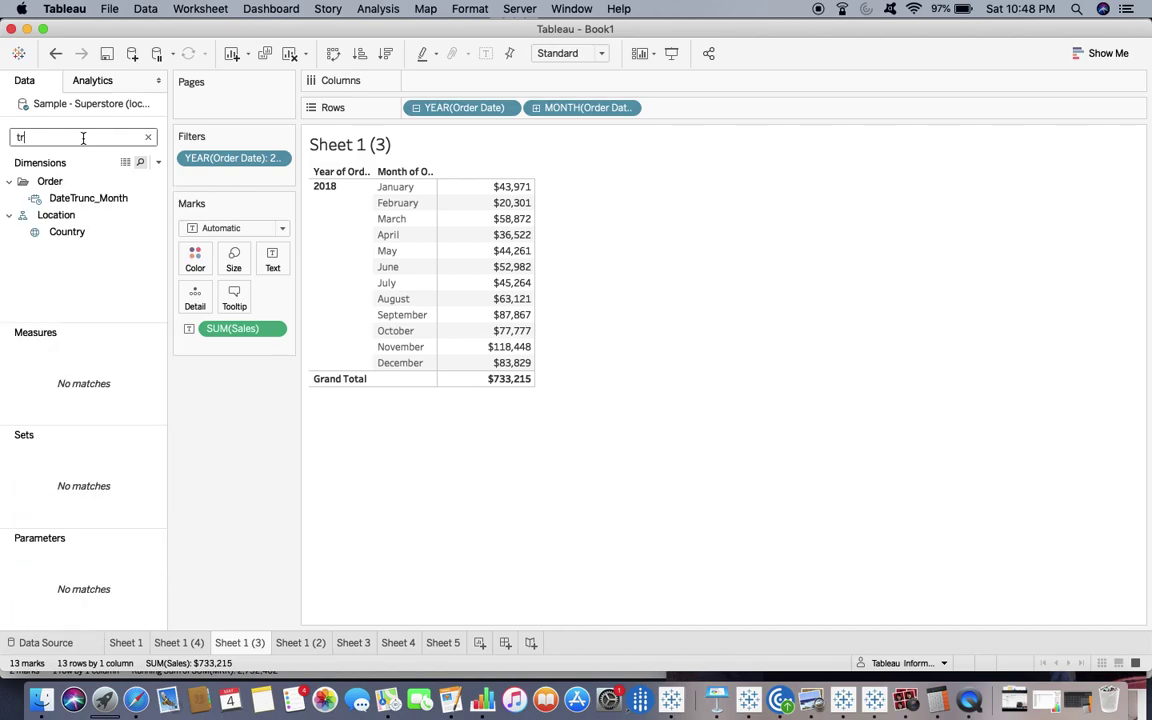
drag(88, 198, 718, 113)
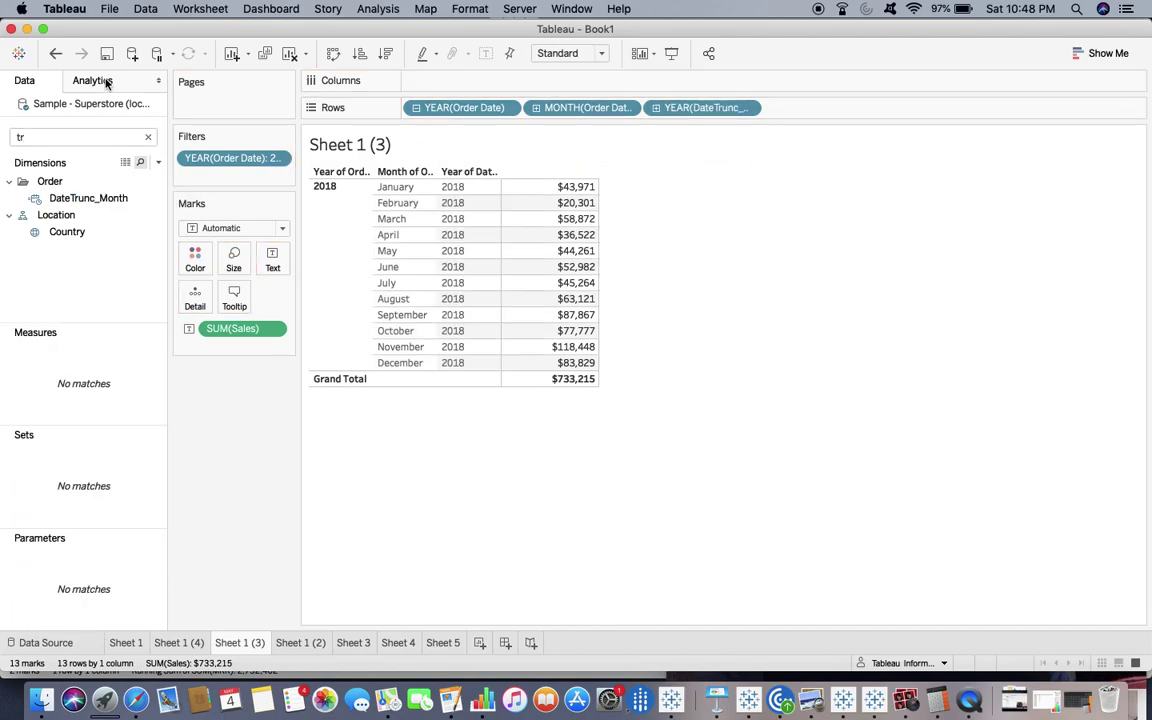
right_click(100, 198)
click(129, 292)
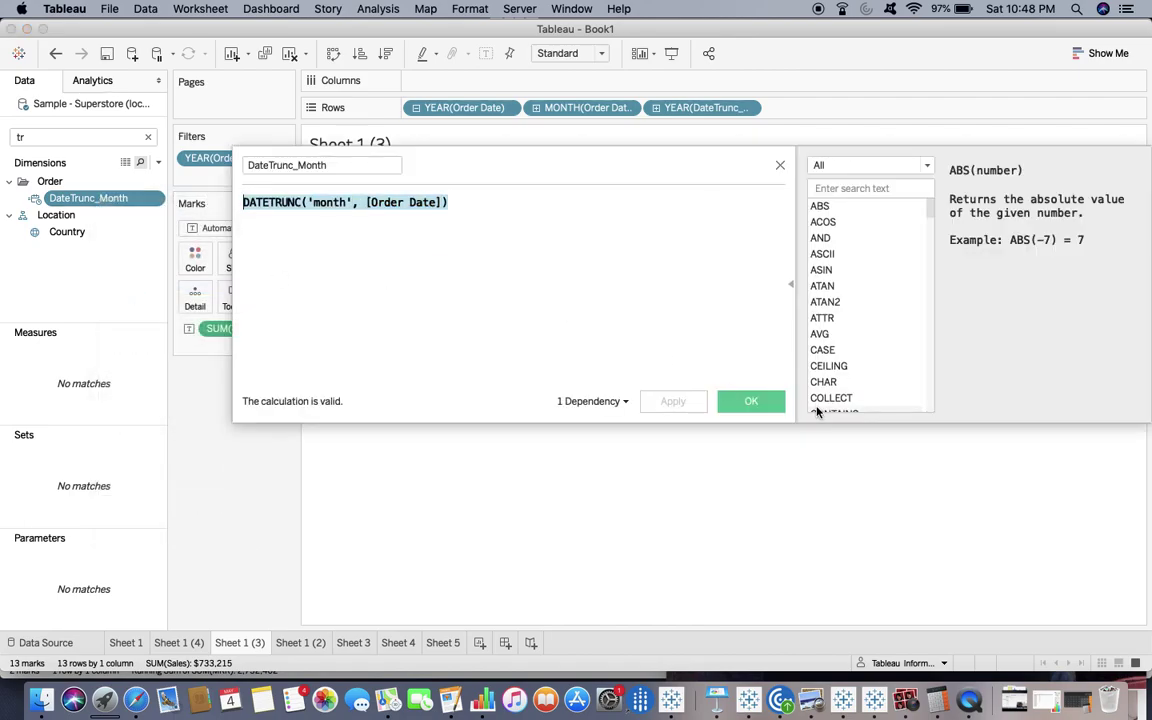
click(771, 403)
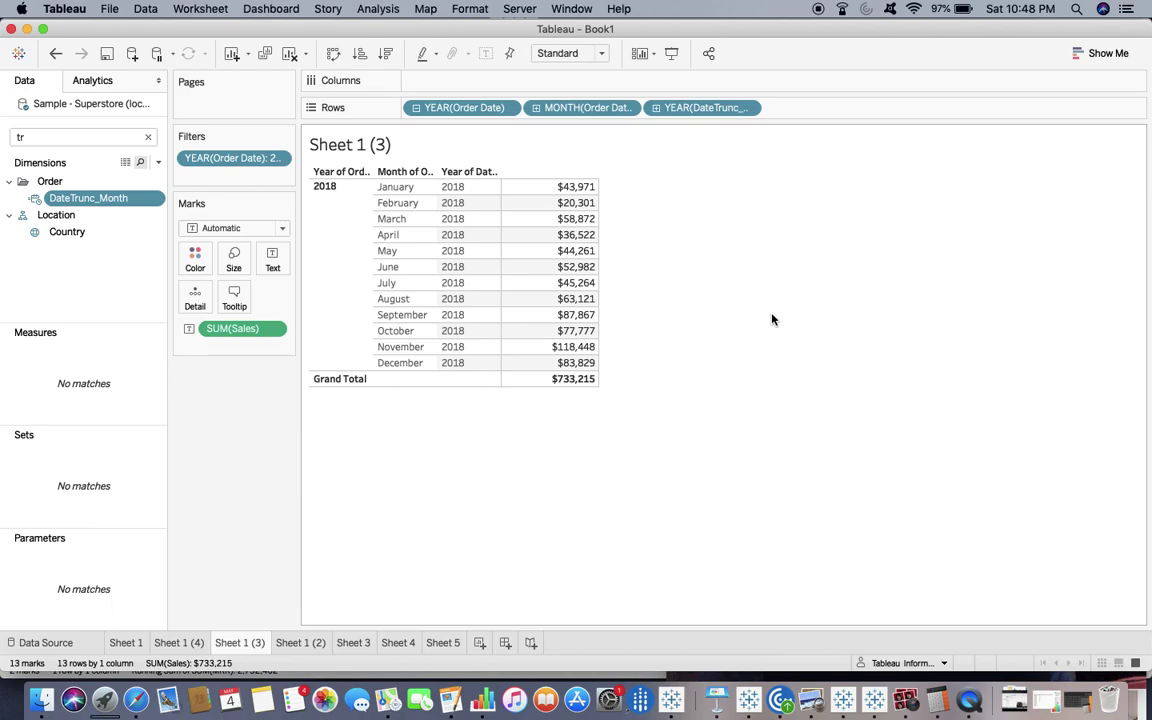
Set the DateTrunc_Month pill to Exact Date and Discrete.
click(747, 107)
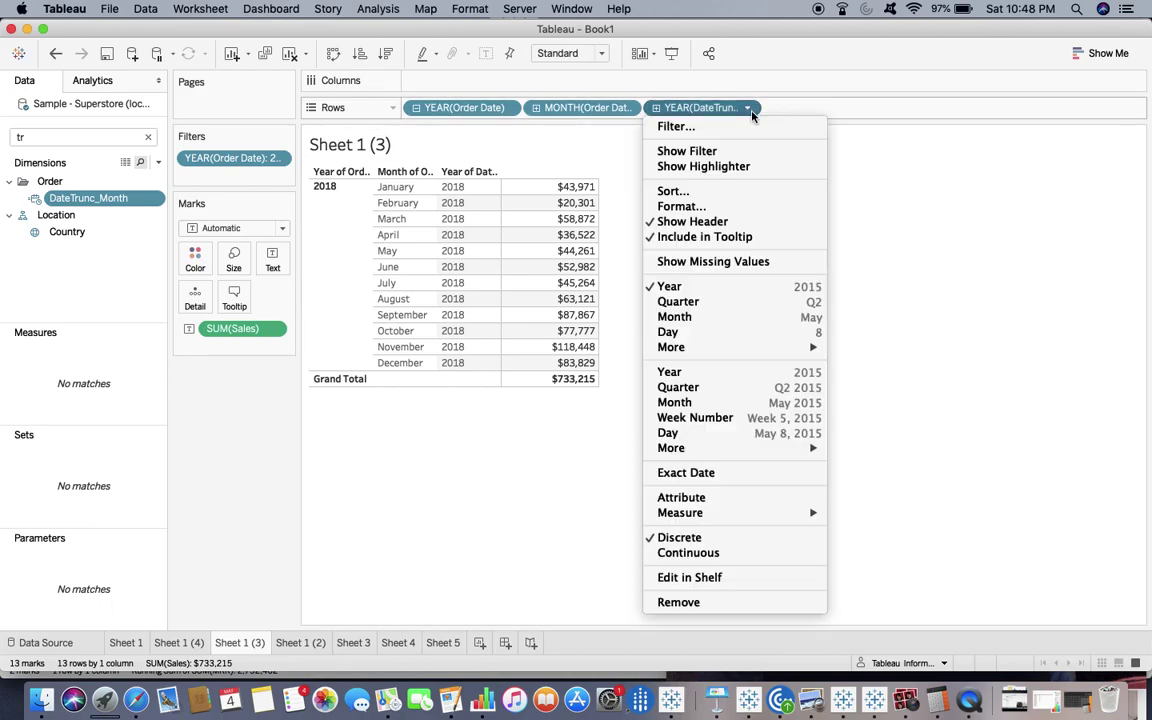
click(704, 473)
click(748, 108)
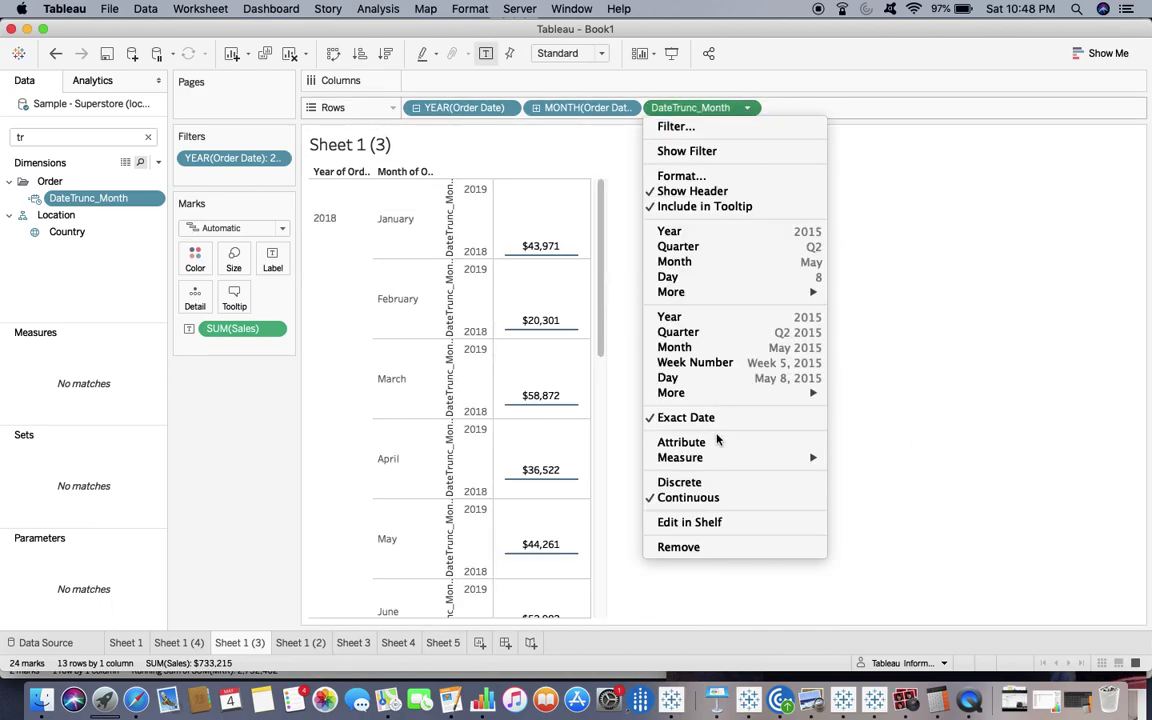
click(700, 482)
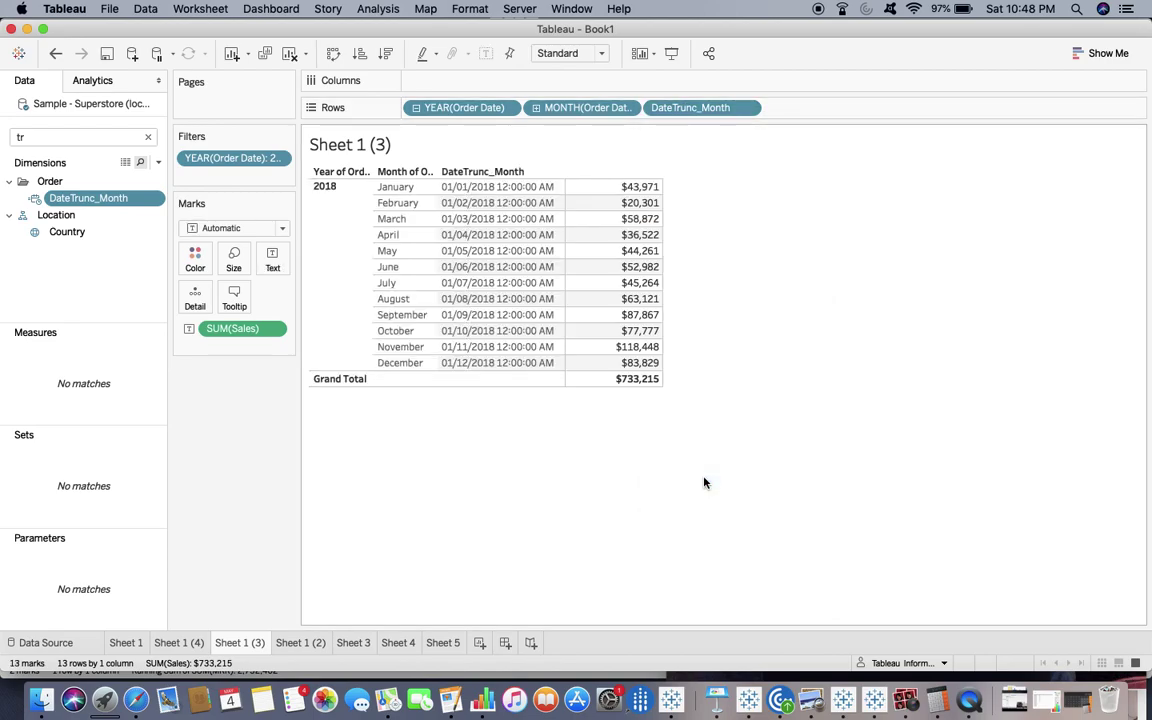
right_click(123, 201)
Read the DATETRUNC help in the DateTrunc_Month formula editor, then close it.
click(152, 288)
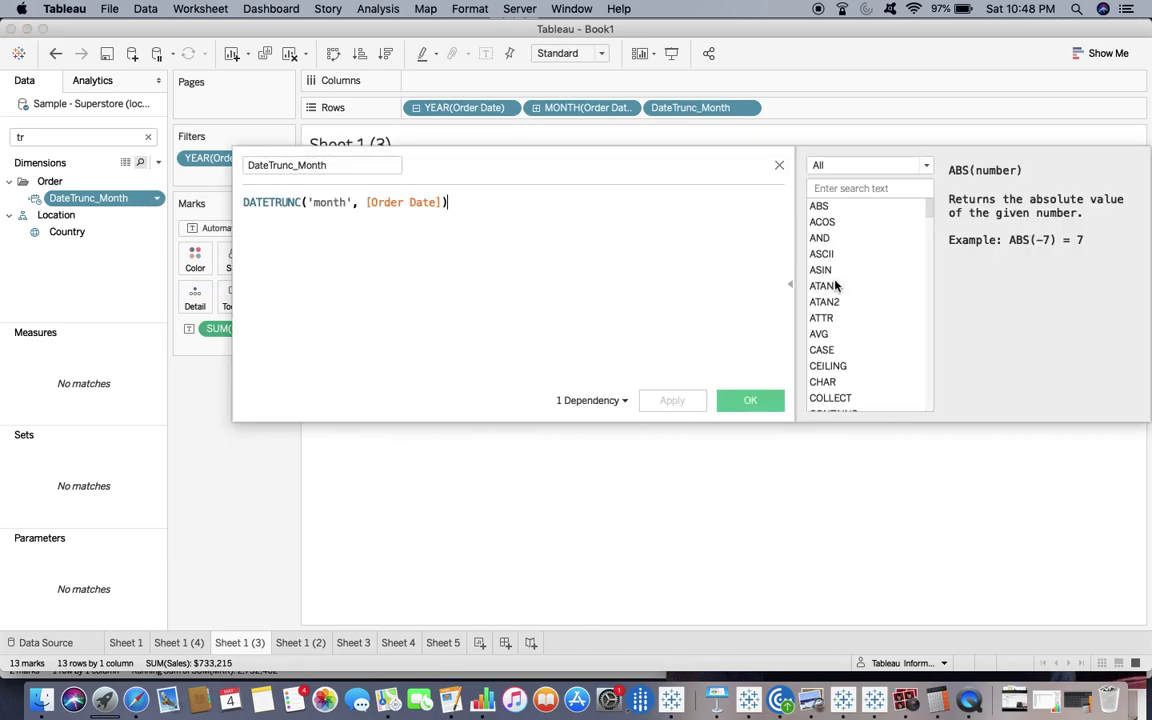
click(852, 187)
text(da)
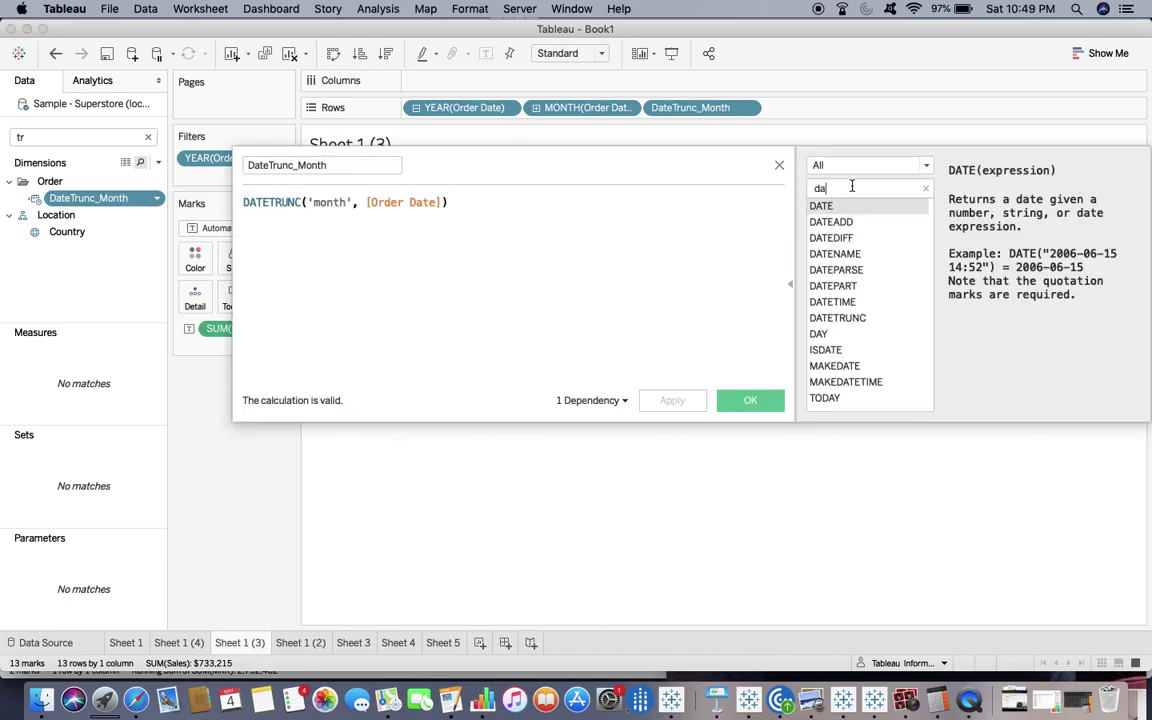
text(tet)
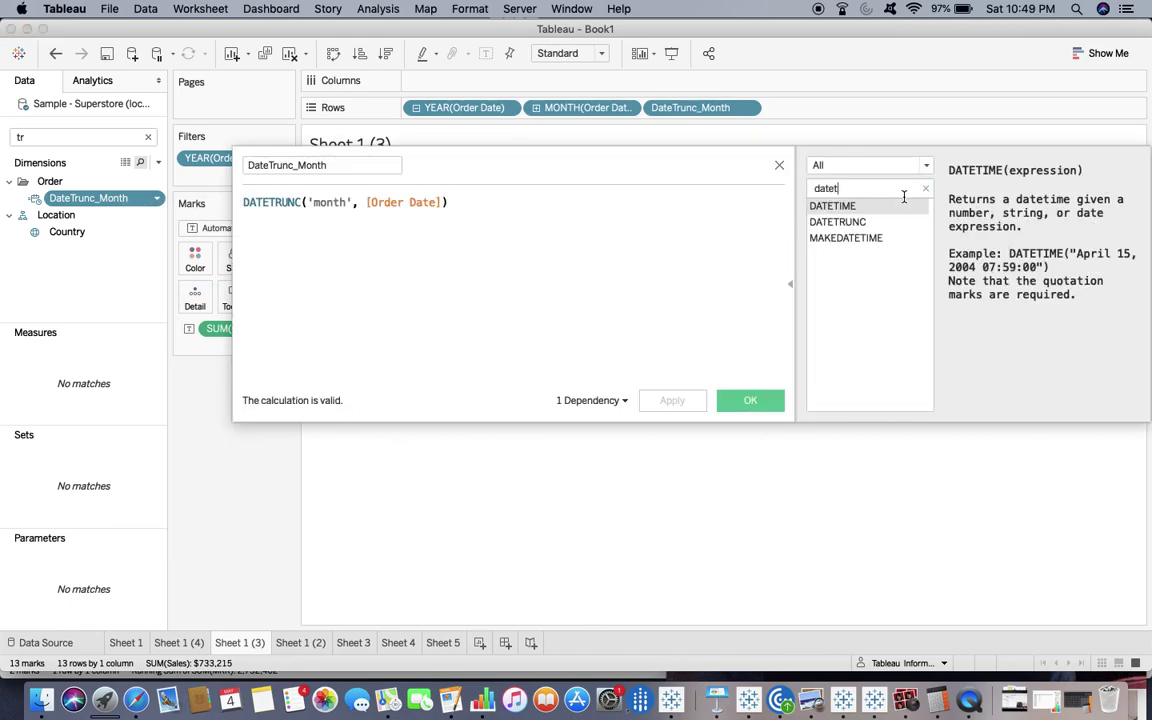
click(872, 222)
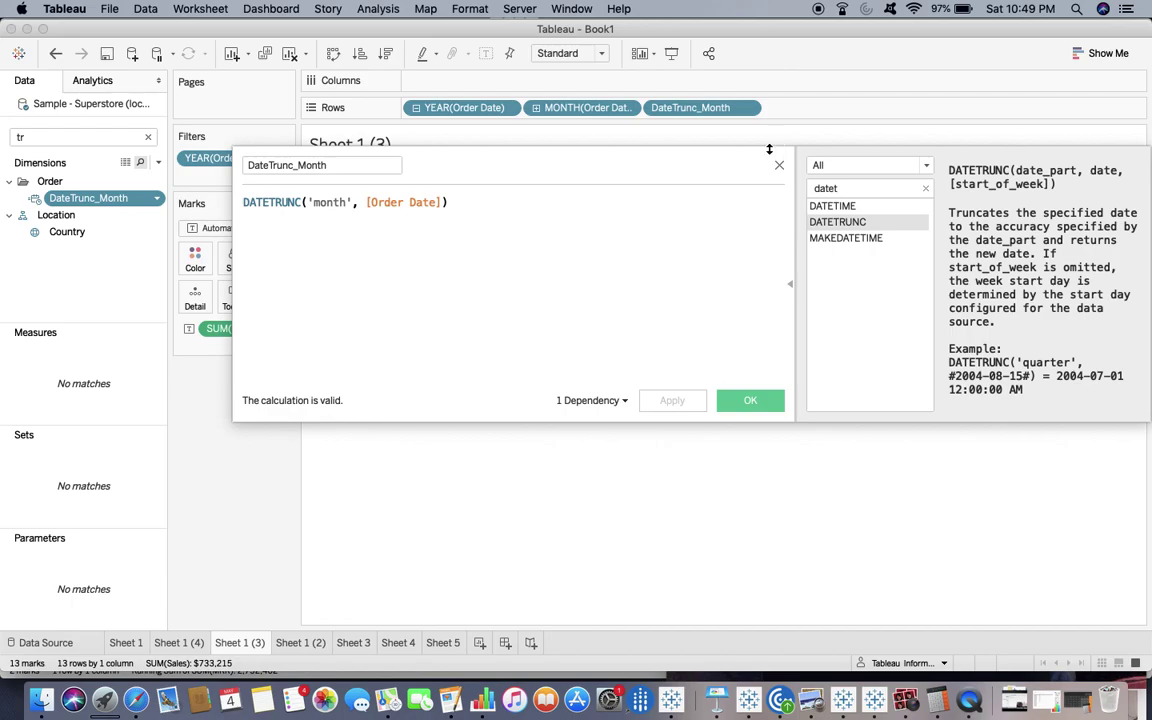
drag(676, 146, 680, 316)
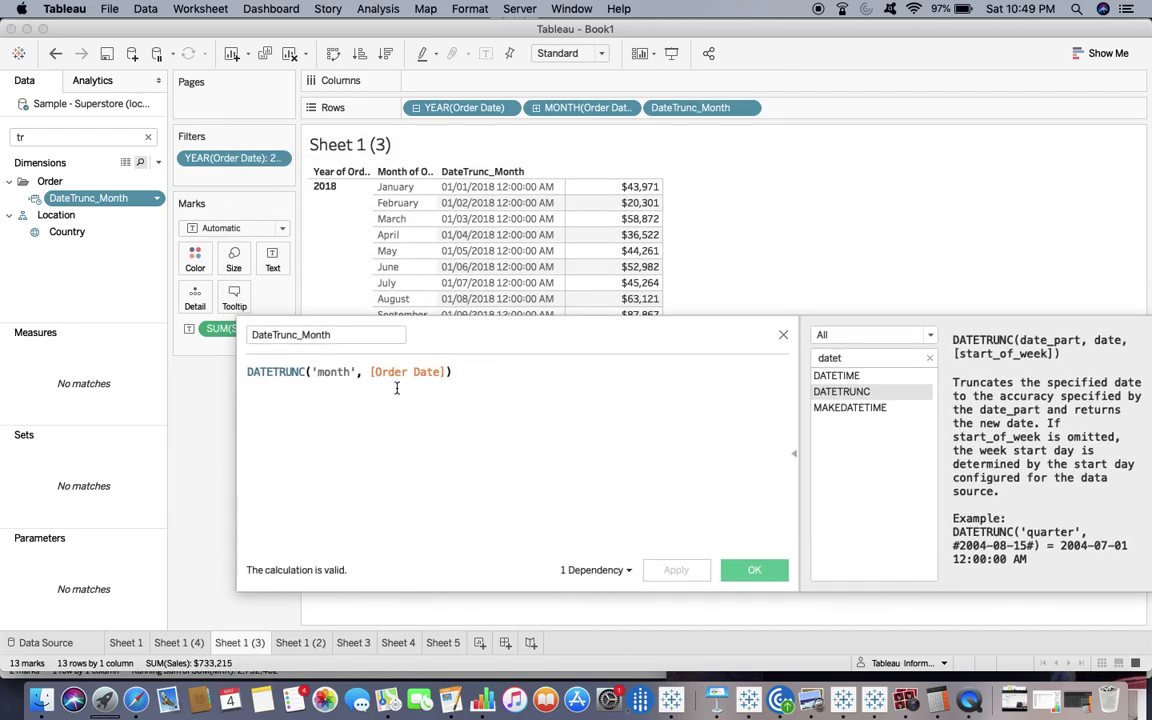
click(754, 570)
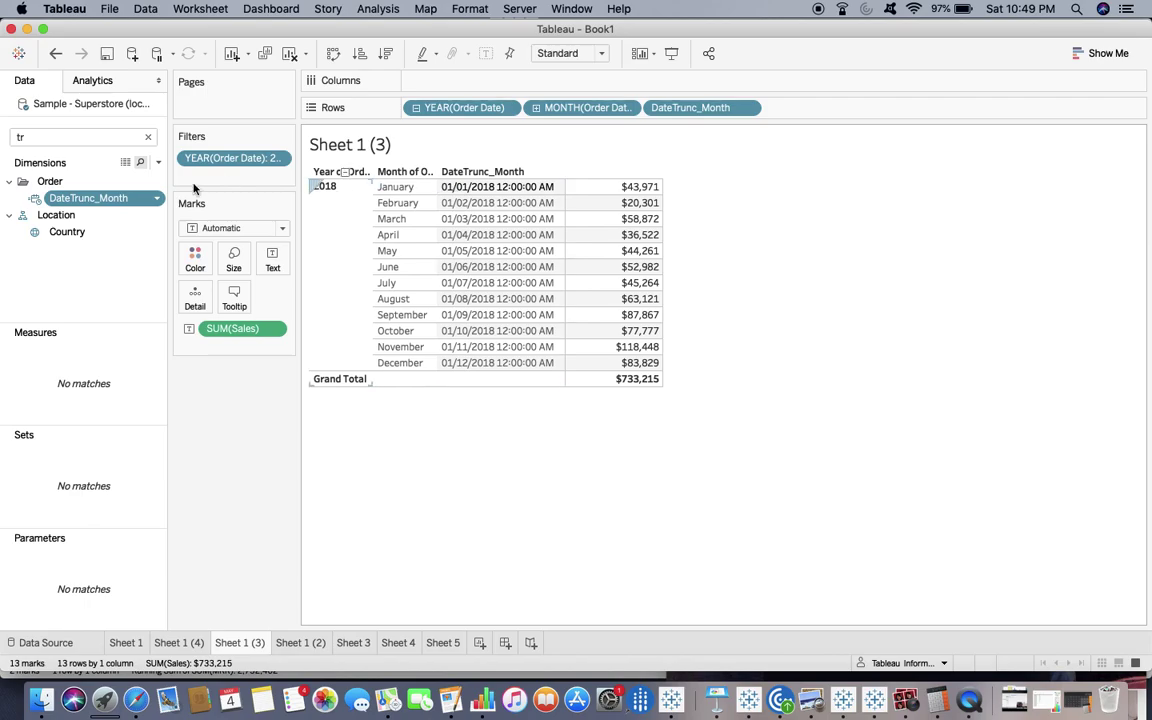
Inspect the SUM and FIXED parts of the Average formula and exit with Escape.
click(80, 135)
text(avera)
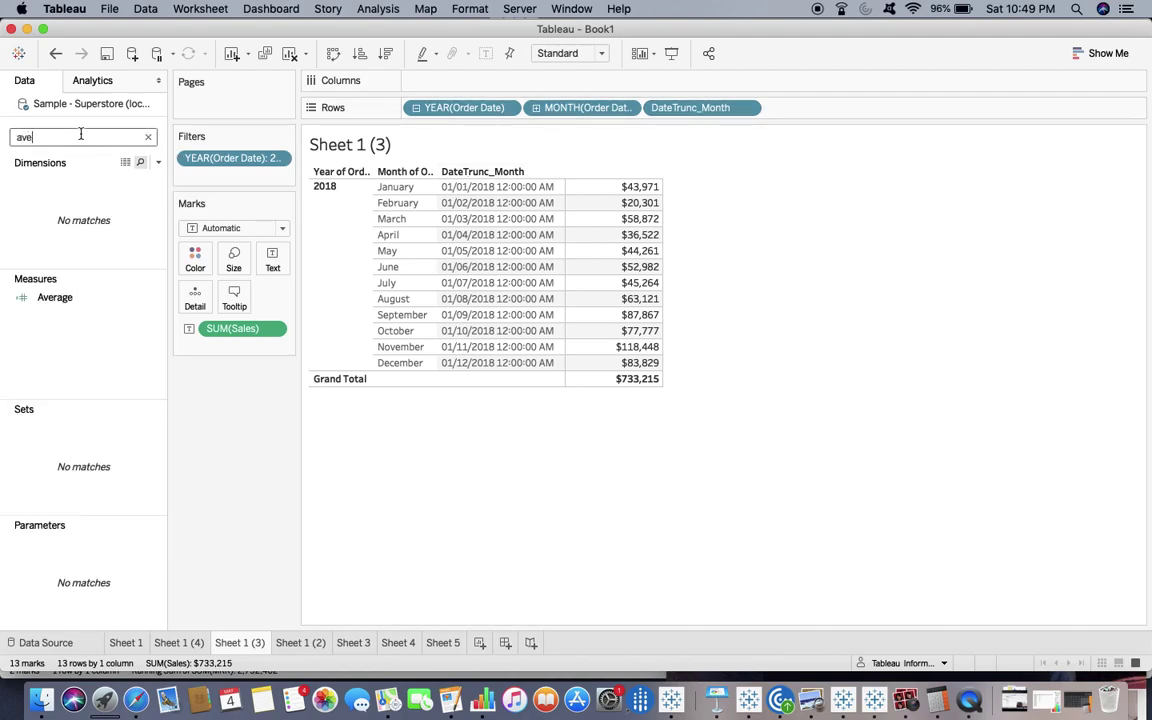
right_click(60, 297)
click(186, 375)
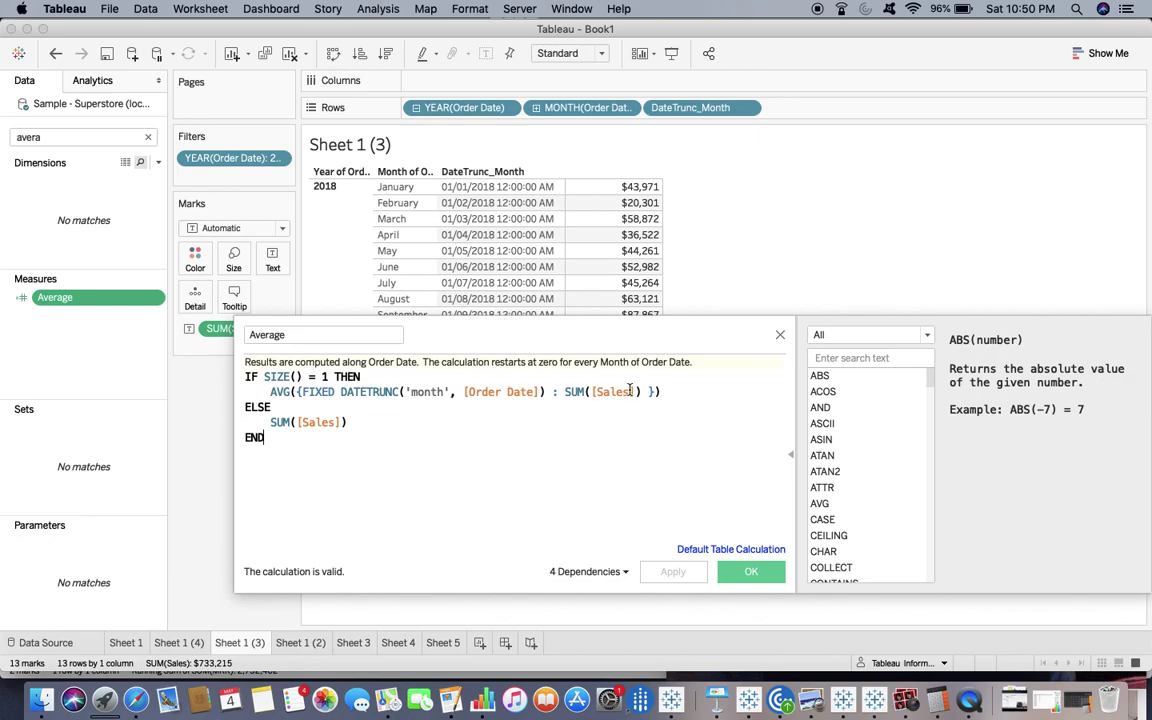
click(567, 392)
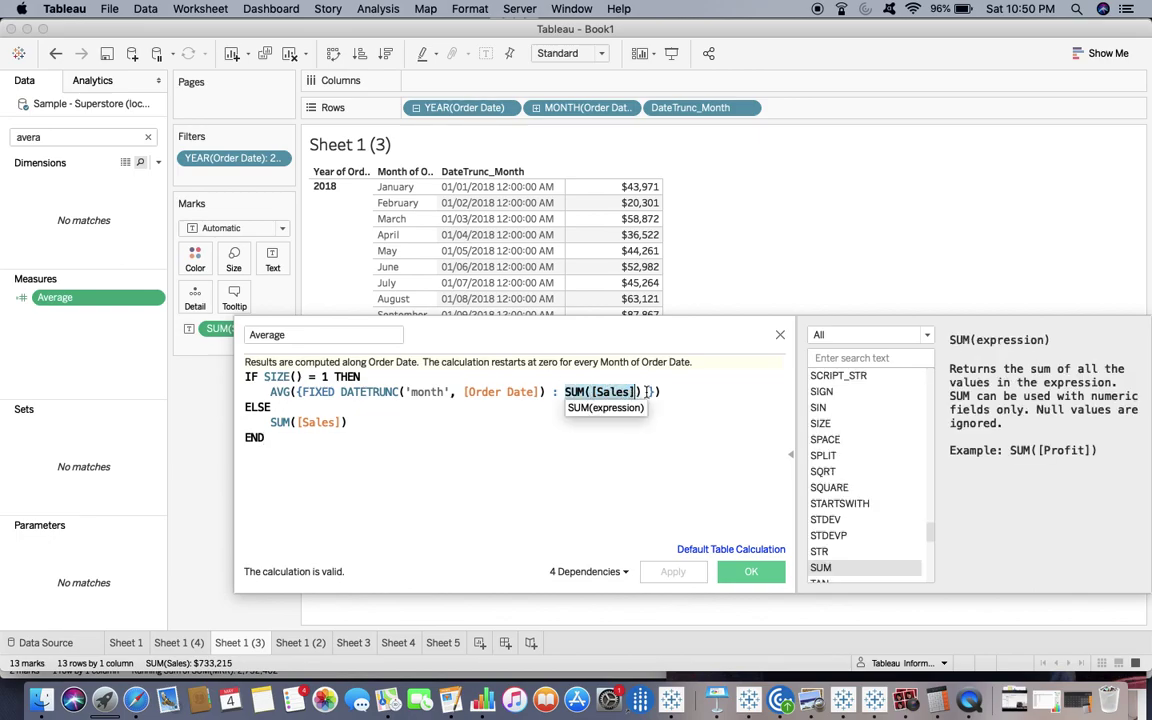
click(645, 392)
drag(645, 392, 300, 392)
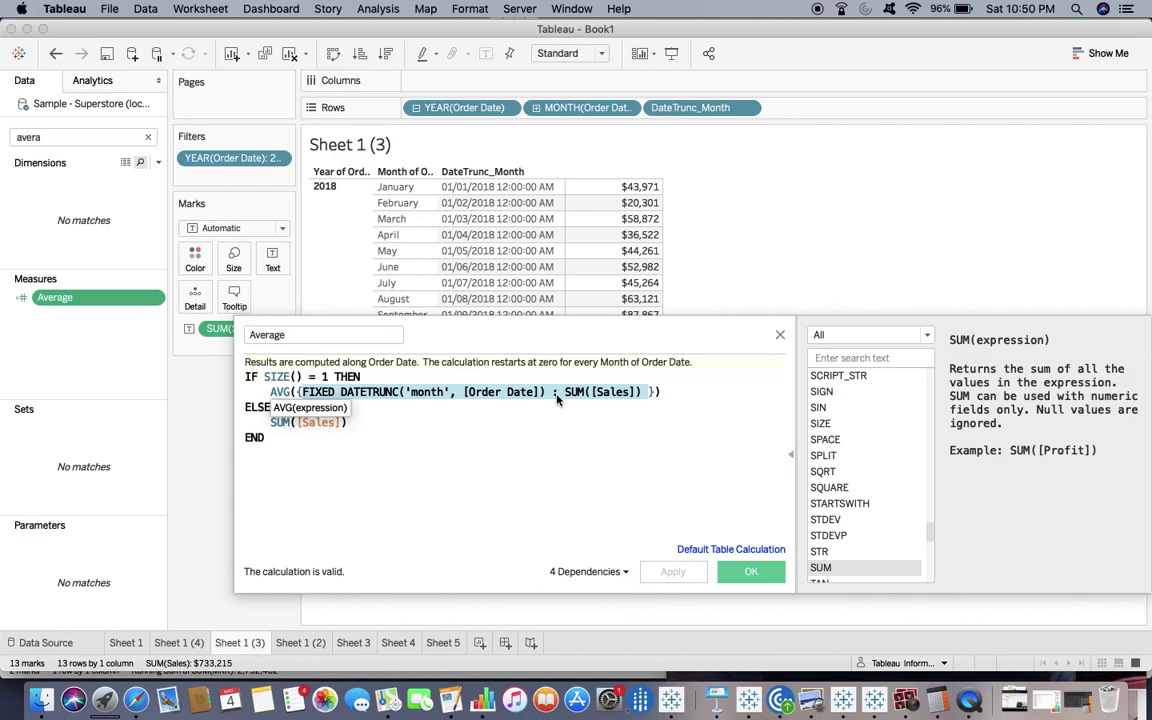
key(Escape)
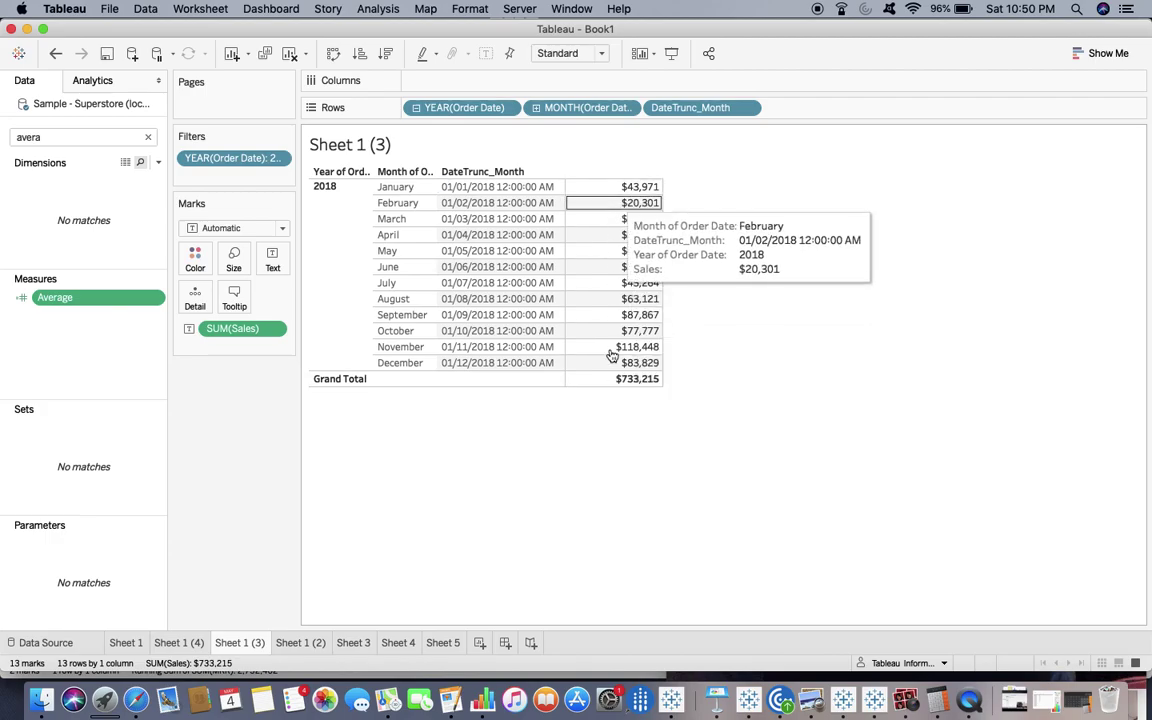
right_click(120, 297)
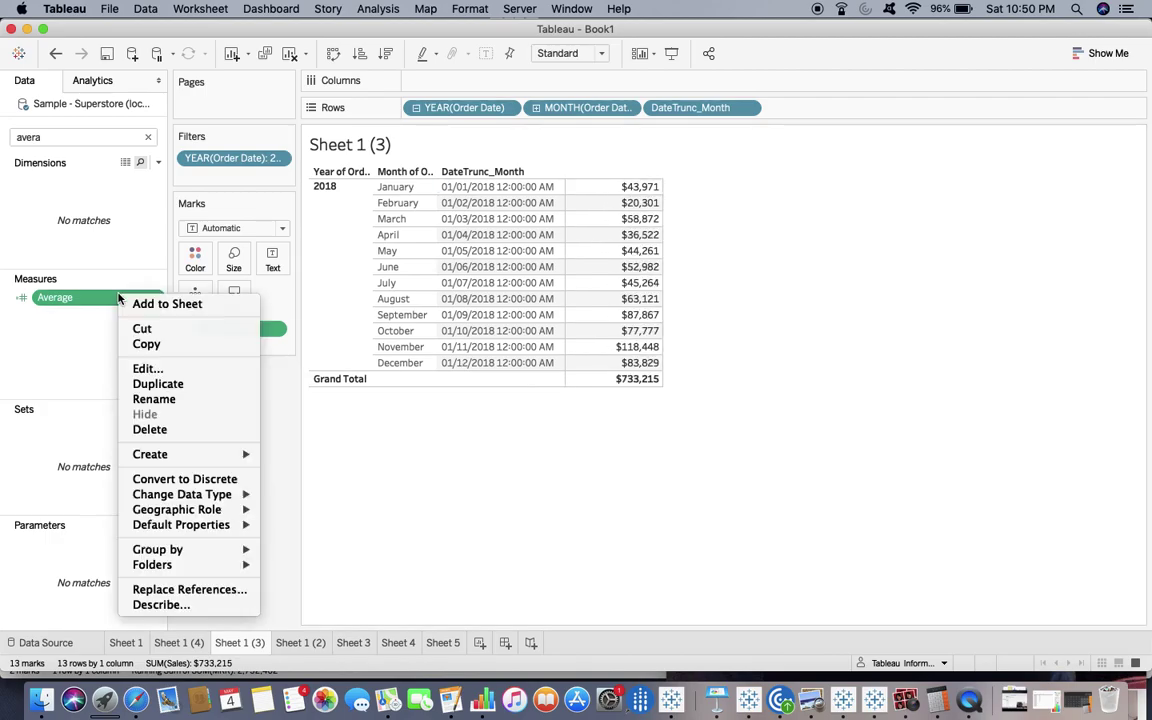
click(145, 369)
drag(537, 329, 980, 178)
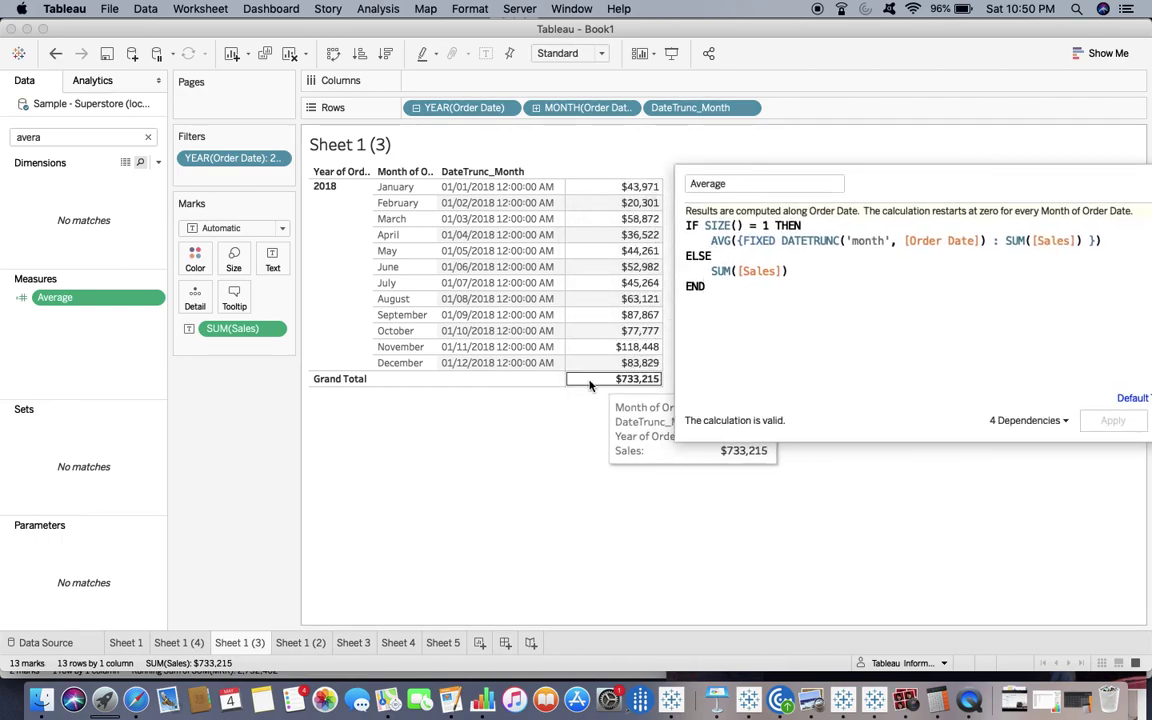
drag(788, 272, 686, 254)
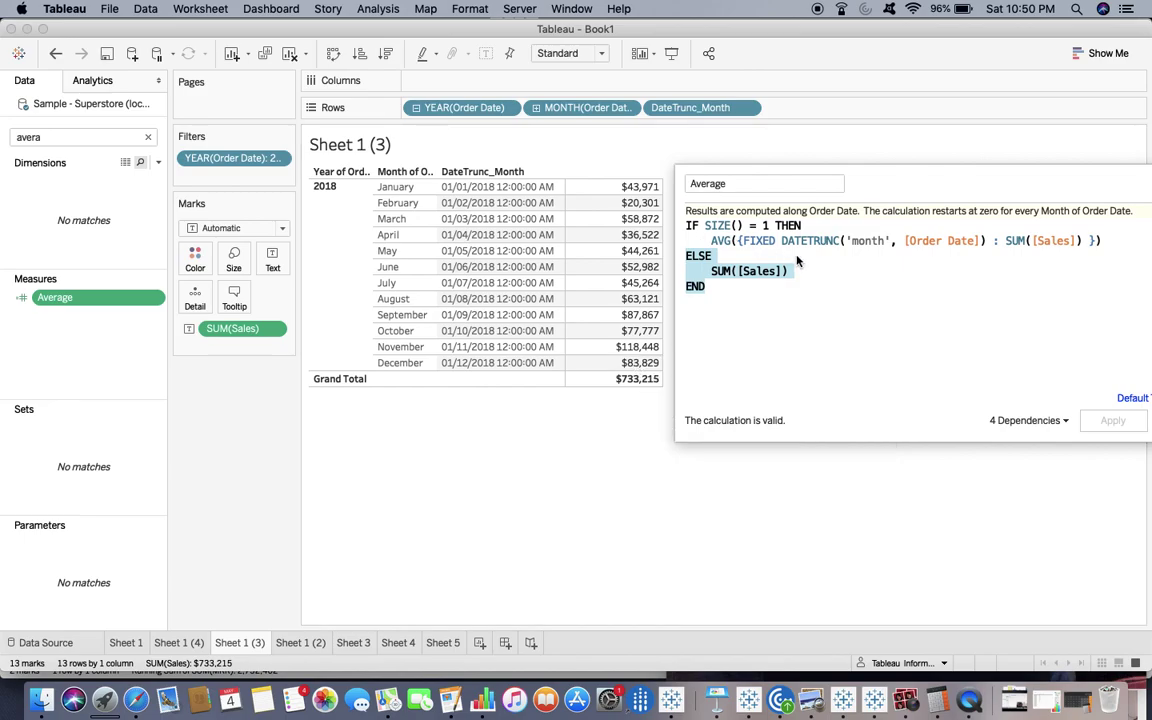
click(688, 235)
drag(688, 233, 1125, 239)
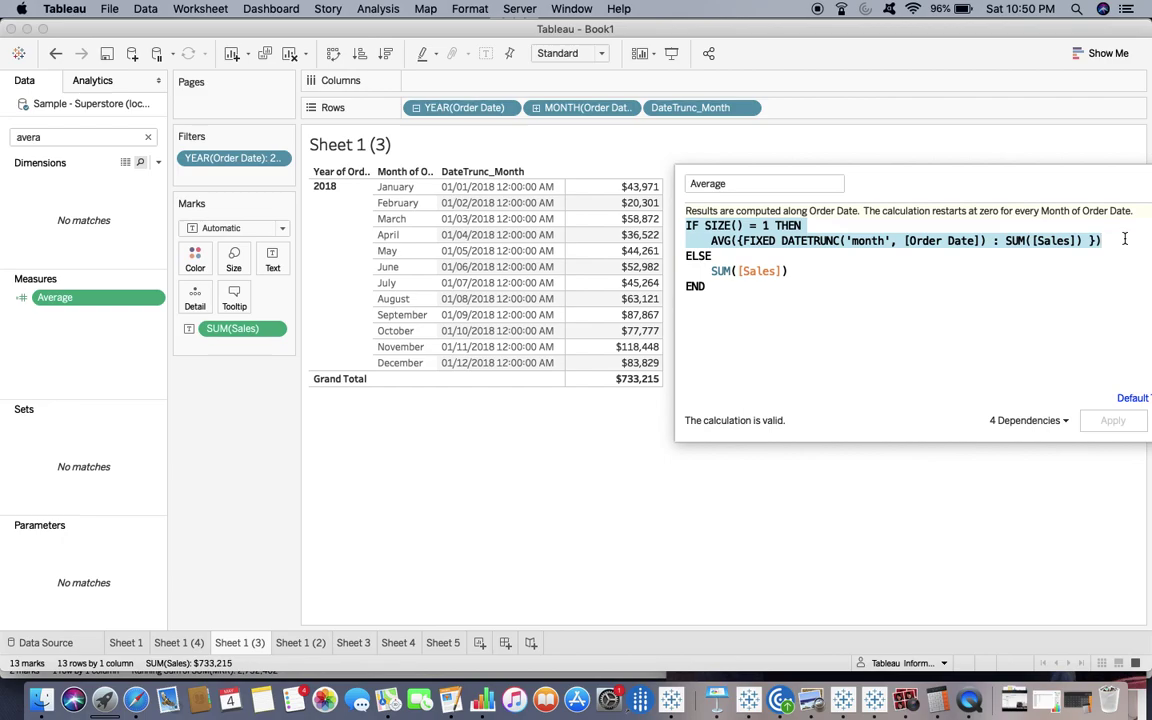
mouse_move(1125, 239)
mouse_down()
mouse_move(646, 210)
mouse_move(727, 207)
mouse_move(660, 232)
mouse_move(740, 242)
mouse_move(1103, 243)
mouse_up()
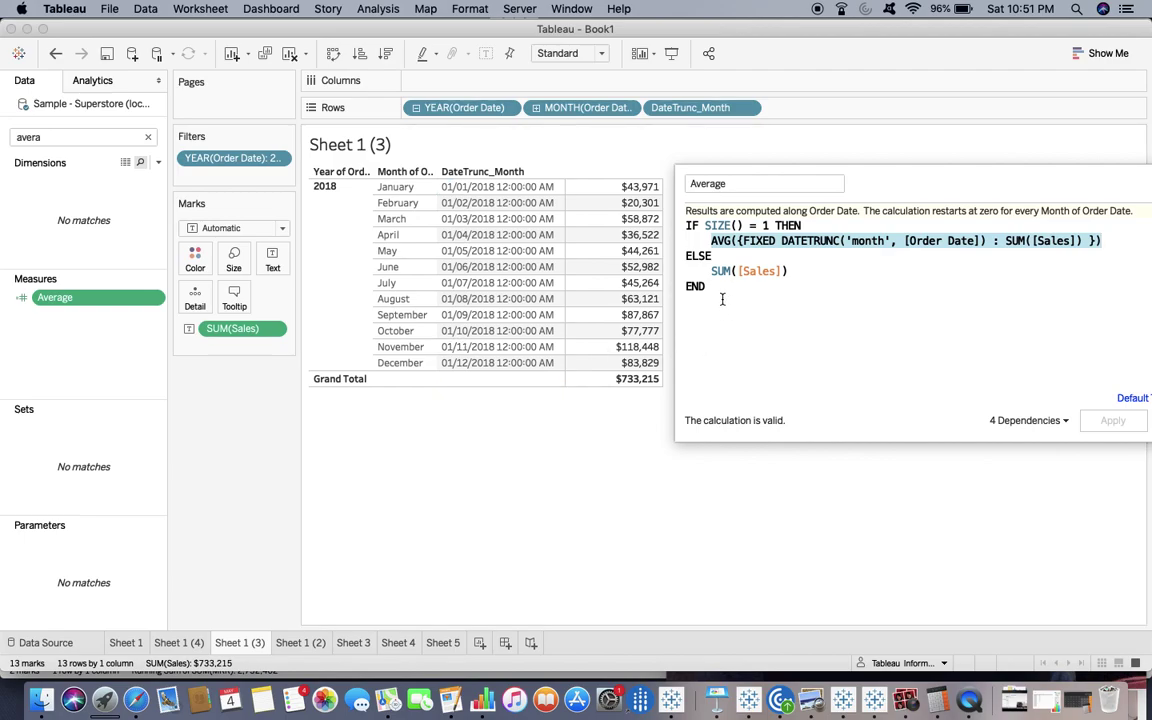
drag(760, 275, 682, 259)
click(786, 271)
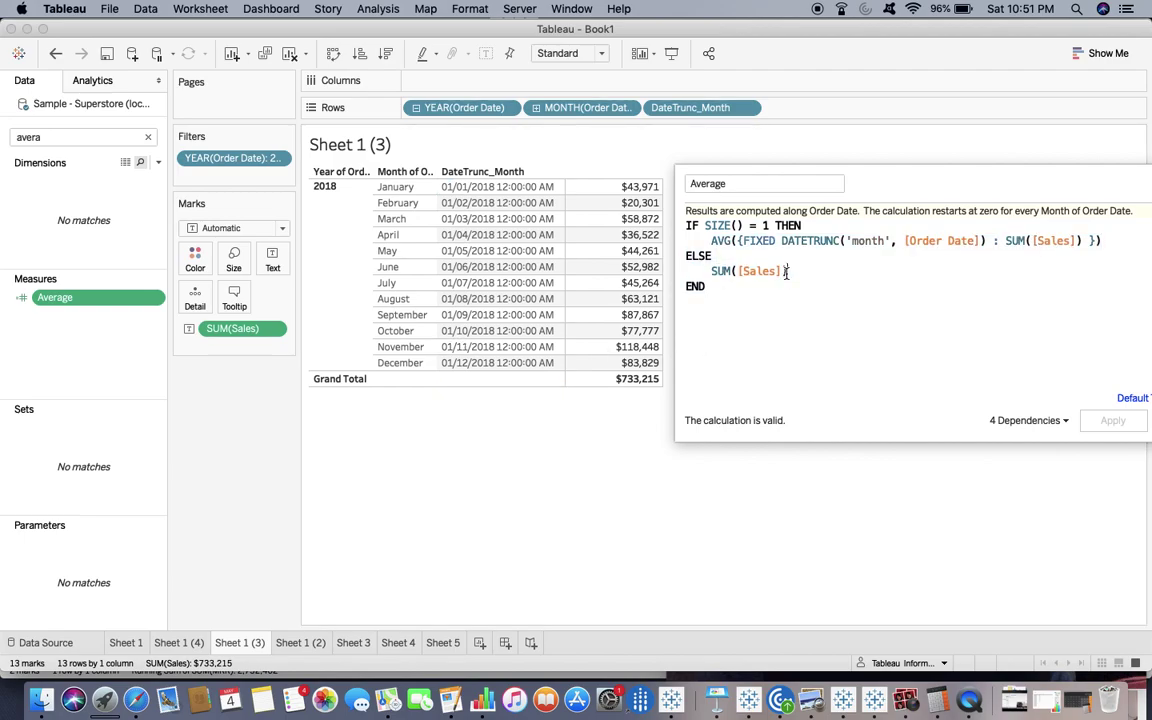
drag(881, 189, 627, 207)
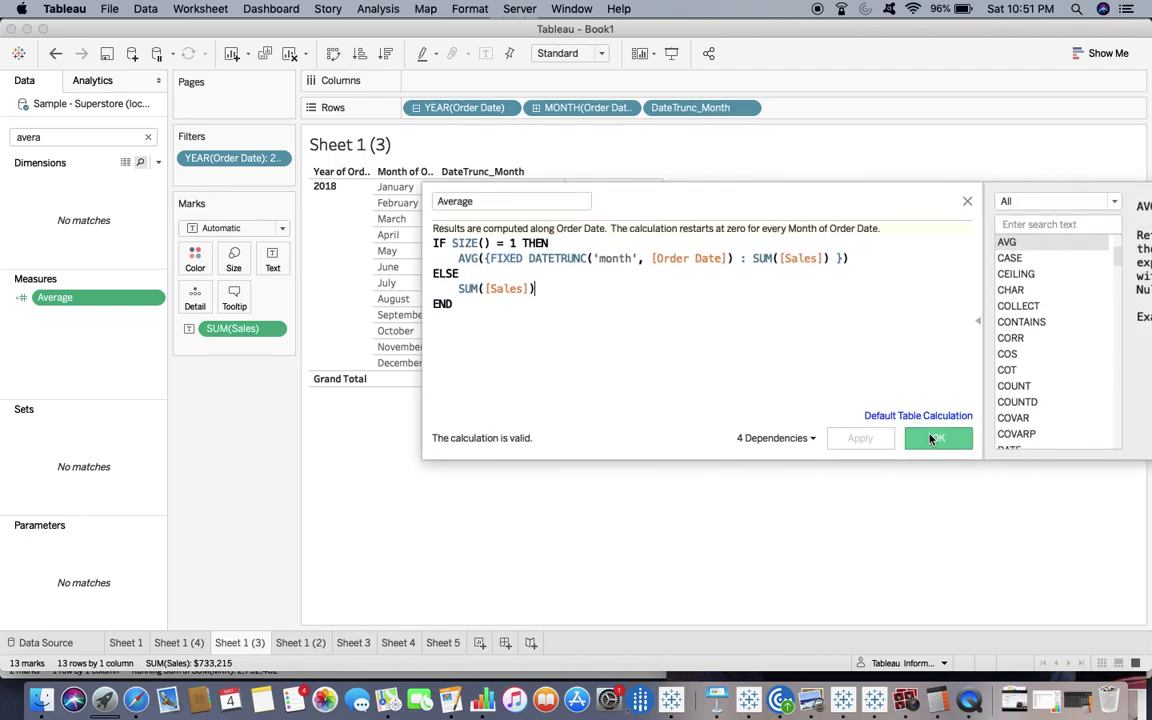
click(931, 441)
Replace SUM(Sales) with Average in the table, computed using Table (down).
click(273, 329)
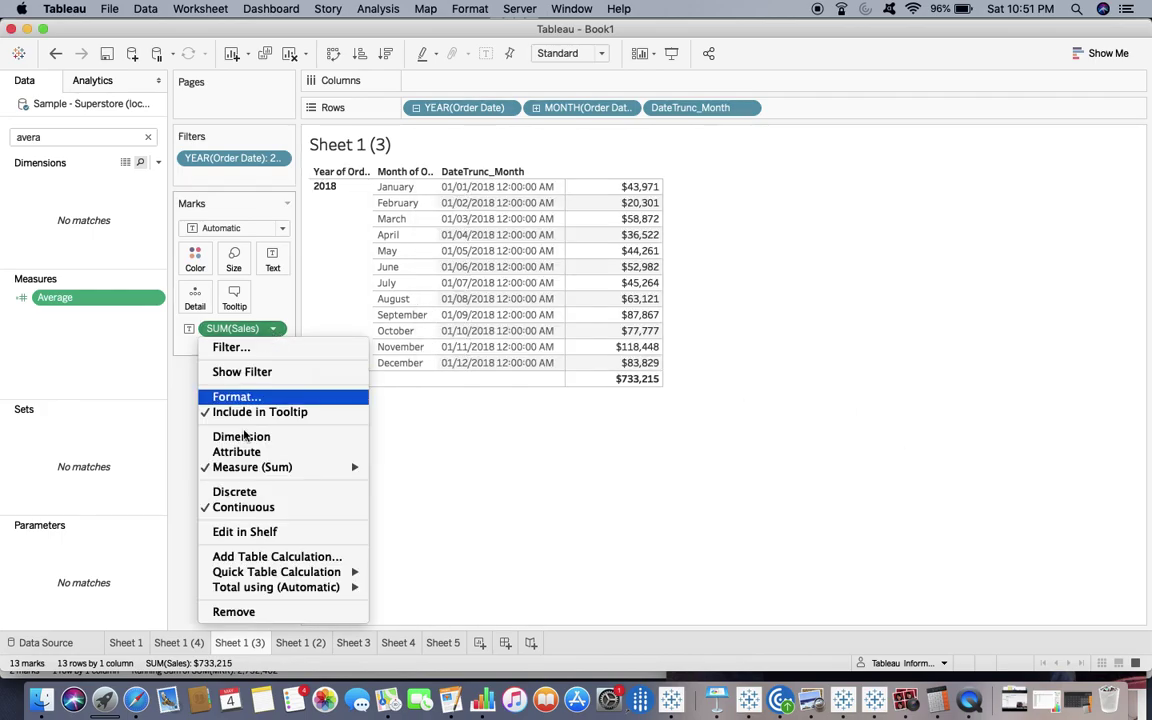
click(236, 609)
drag(88, 297, 273, 258)
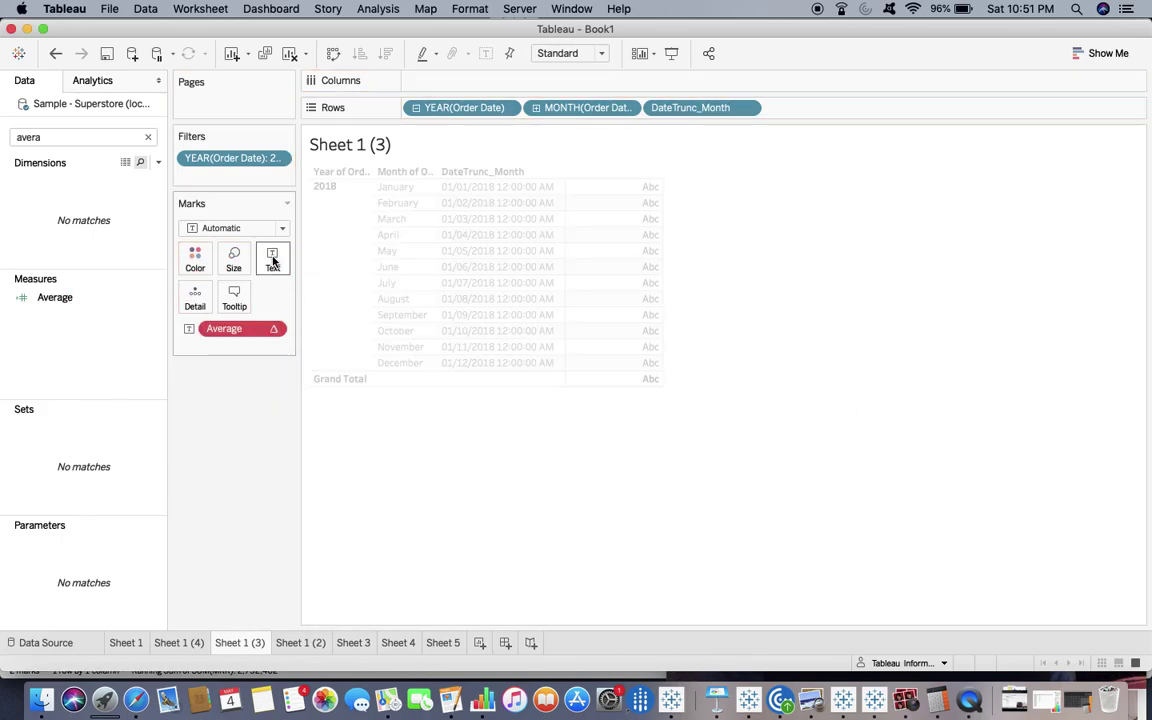
click(273, 329)
mouse_move(330, 526)
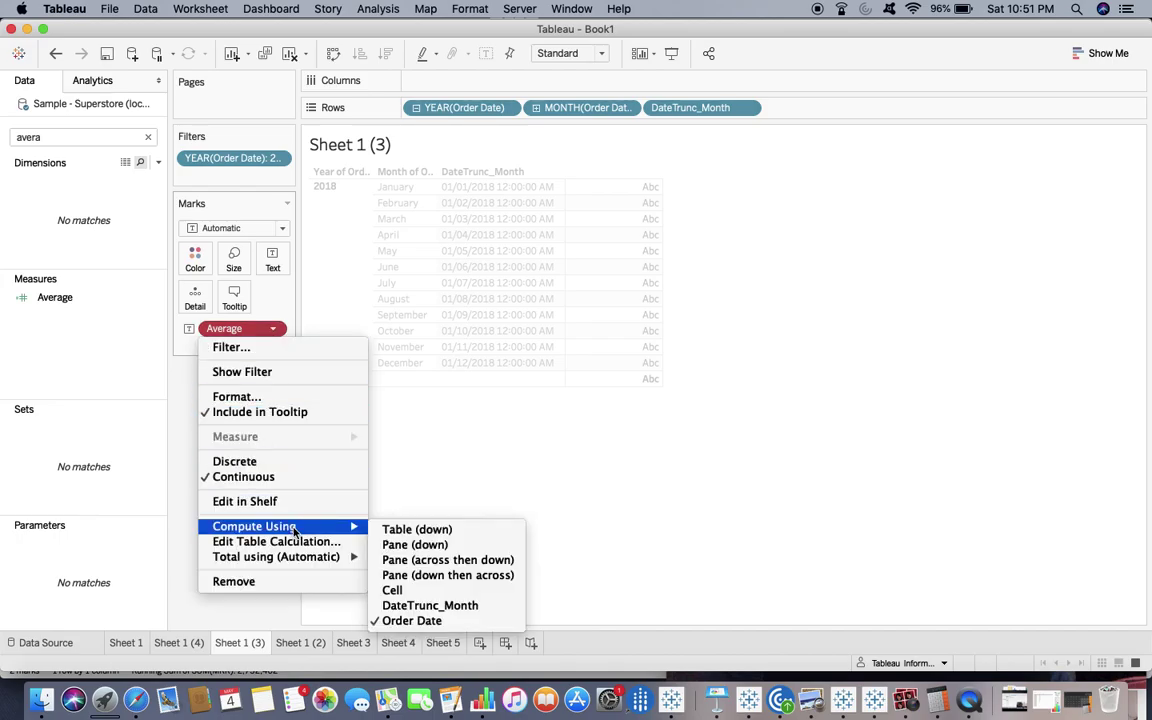
click(412, 530)
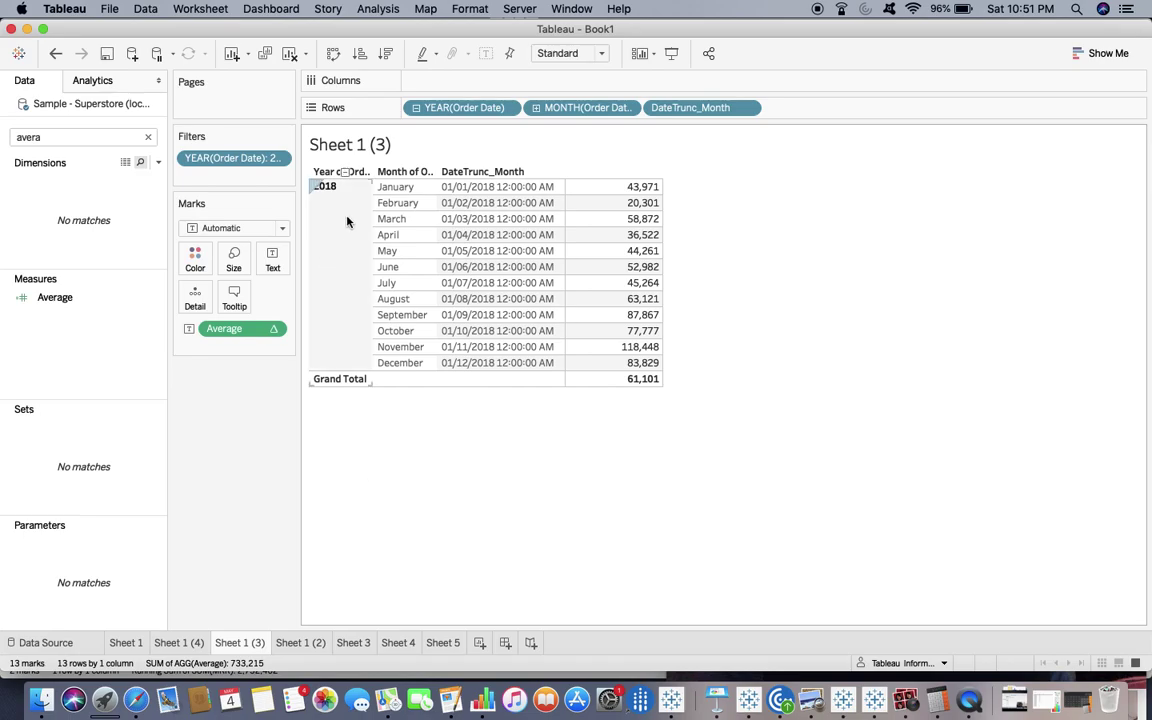
Keep only the January and February 2018 rows.
click(400, 187)
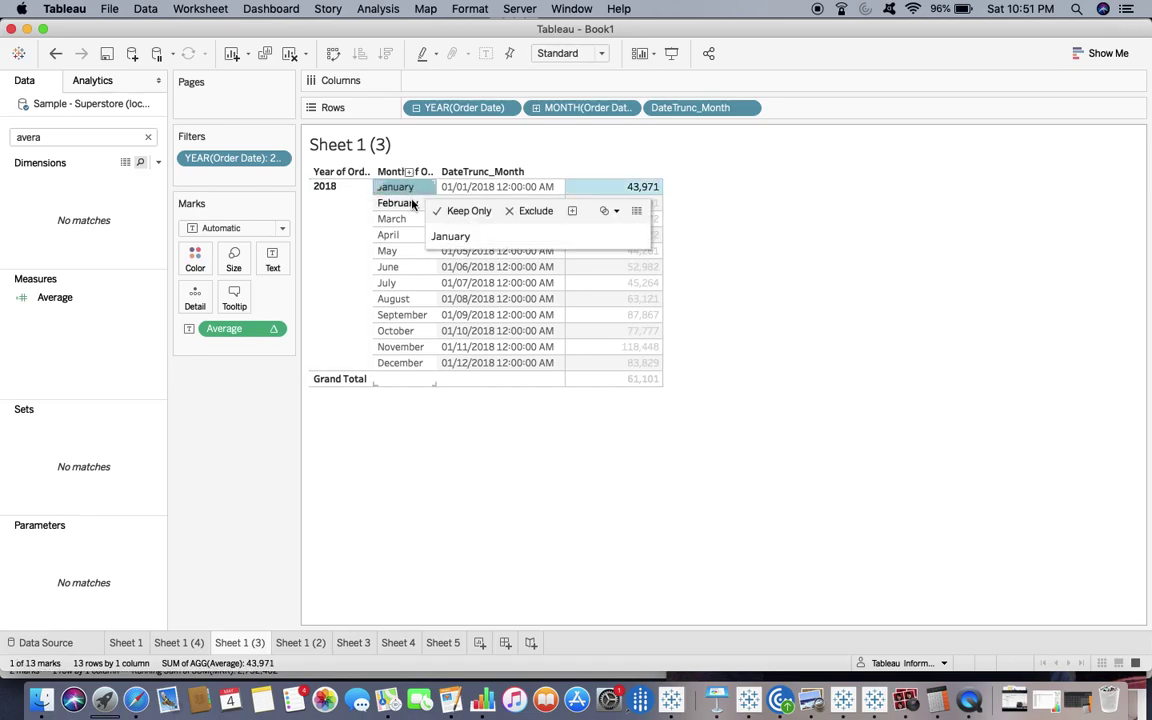
super+click(400, 203)
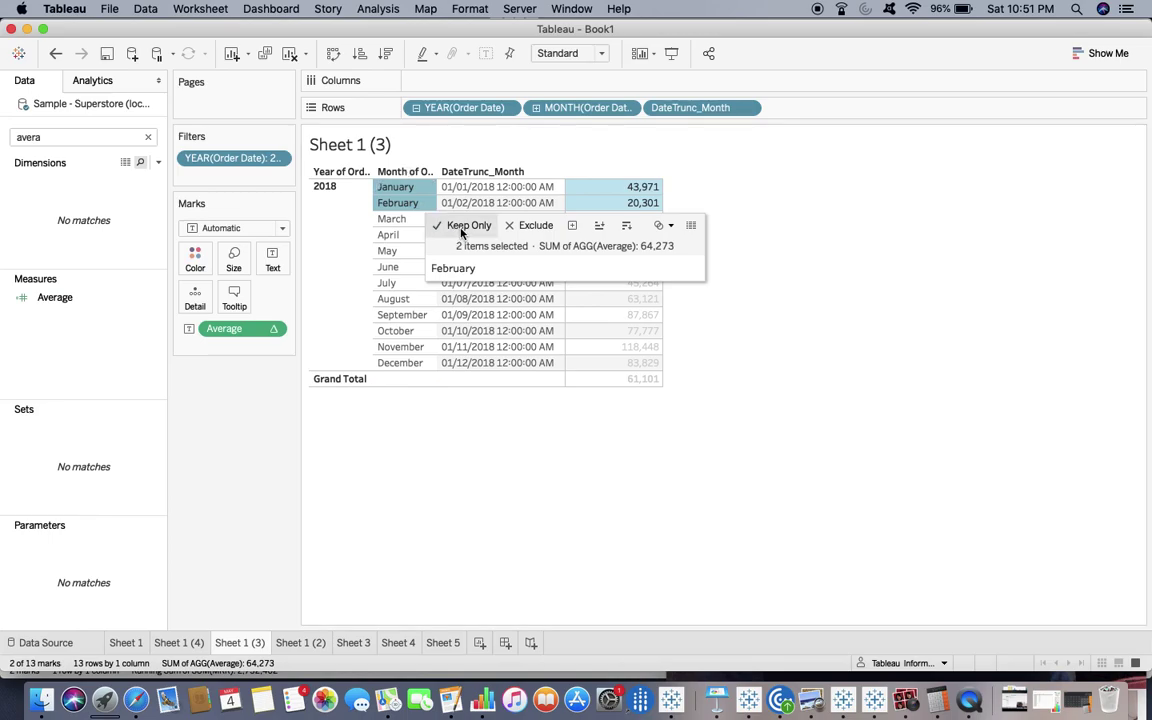
click(462, 226)
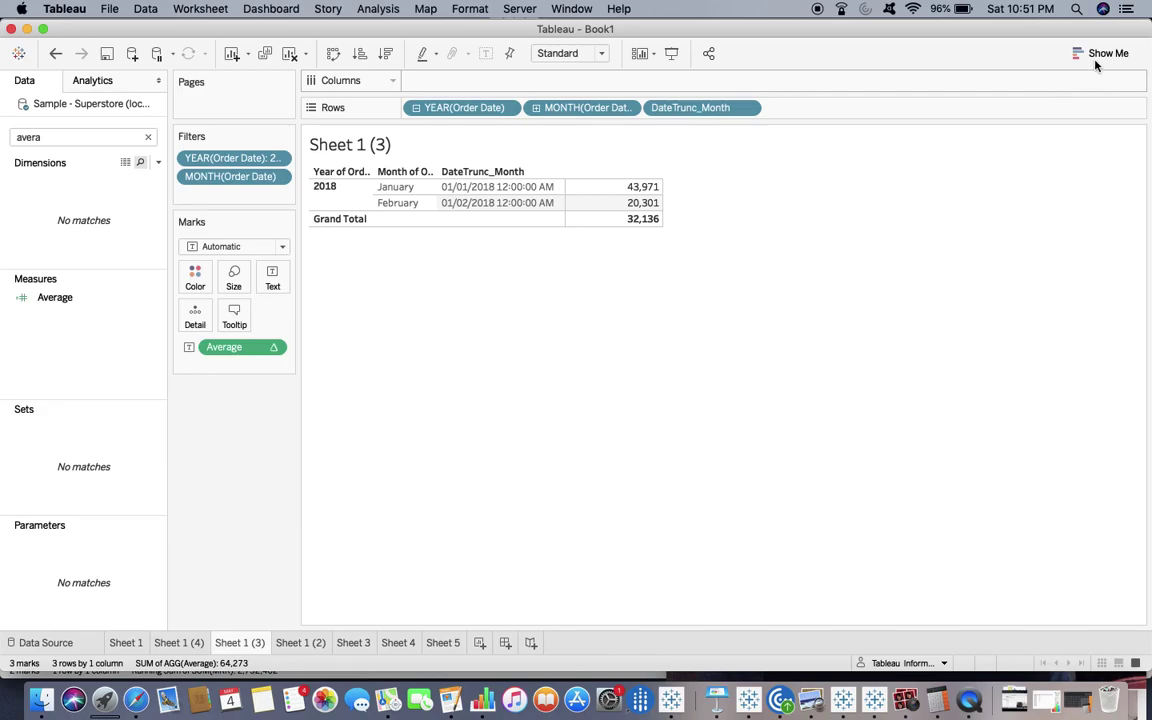
click(1077, 10)
Launch Calculator and enter January's value 43971.
text(calc)
key(Return)
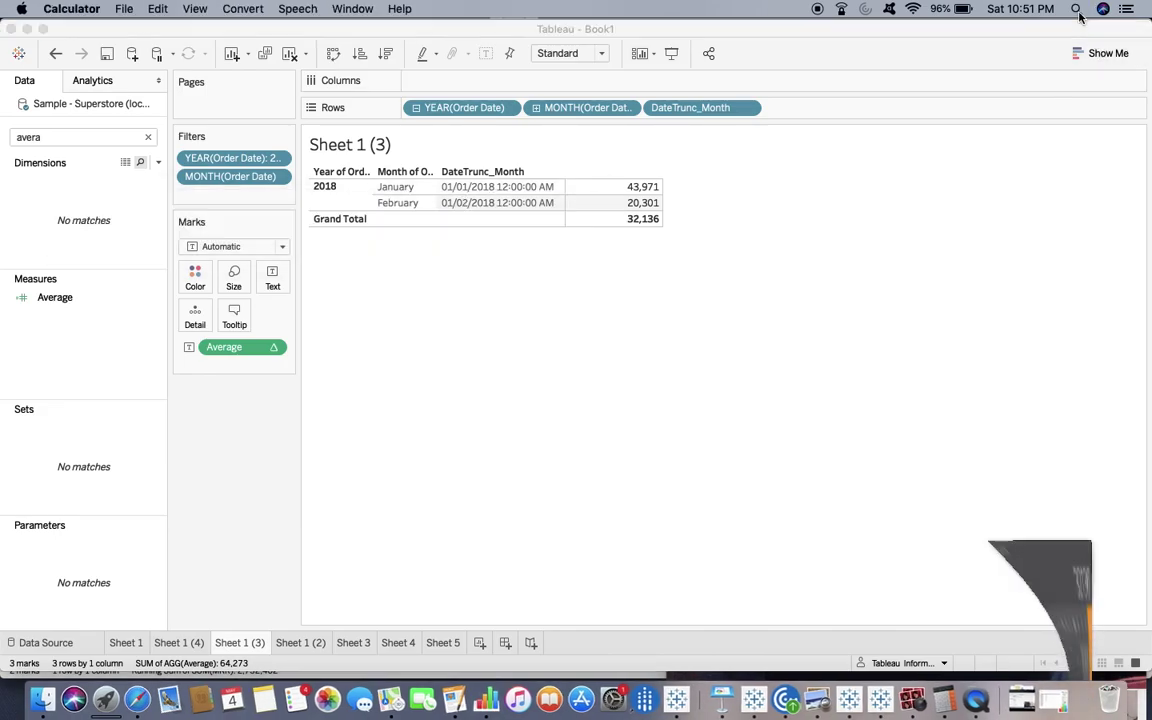
drag(905, 193, 825, 312)
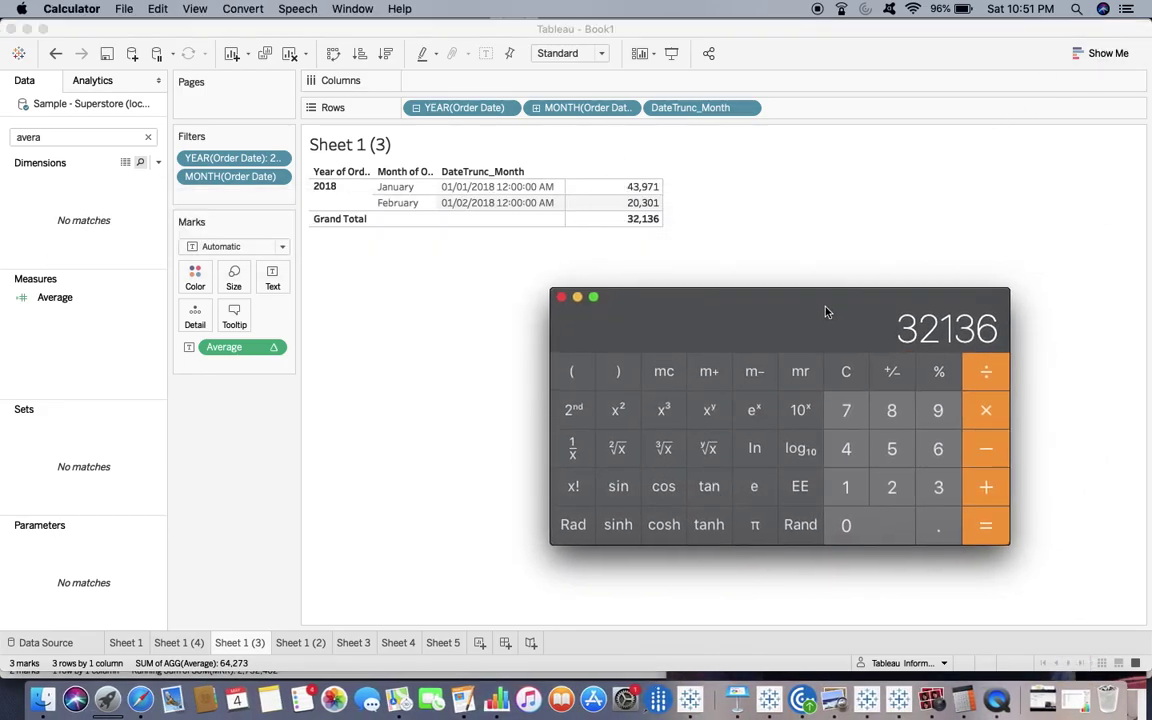
click(846, 371)
click(850, 456)
click(938, 486)
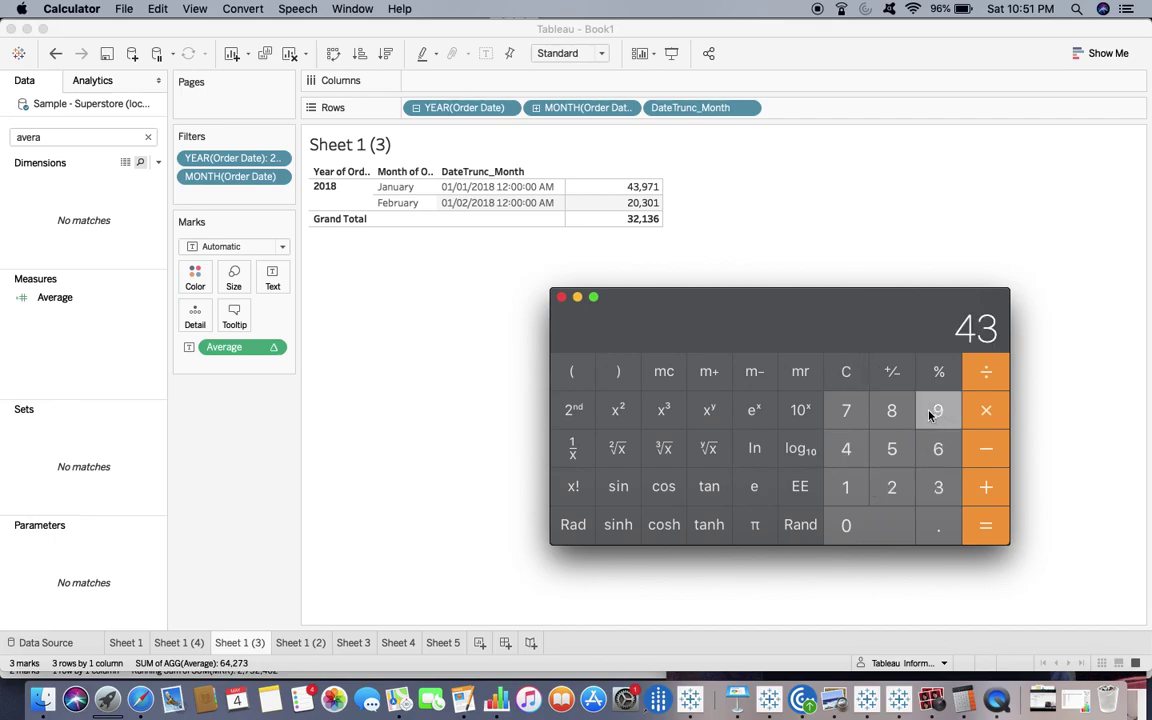
click(938, 413)
click(846, 418)
click(855, 493)
Add February's 20301 and divide by 2 to get 32136, then return to Tableau.
click(987, 488)
click(892, 487)
click(873, 531)
click(945, 485)
click(885, 522)
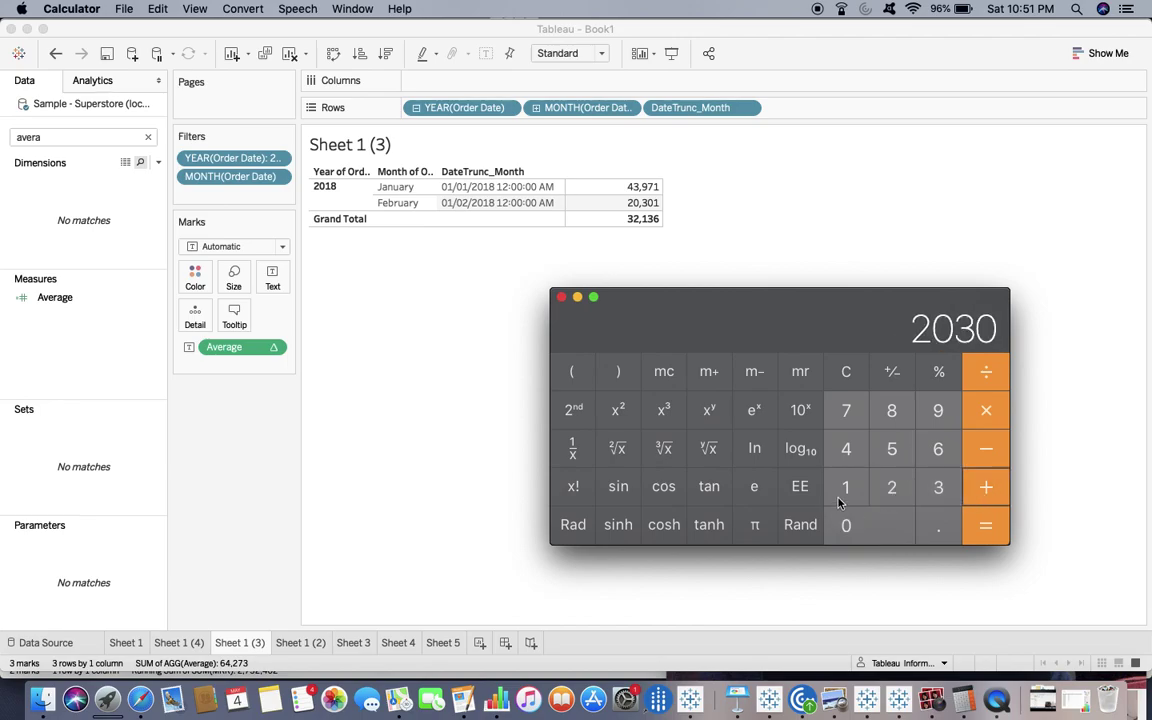
click(840, 500)
click(985, 525)
click(988, 376)
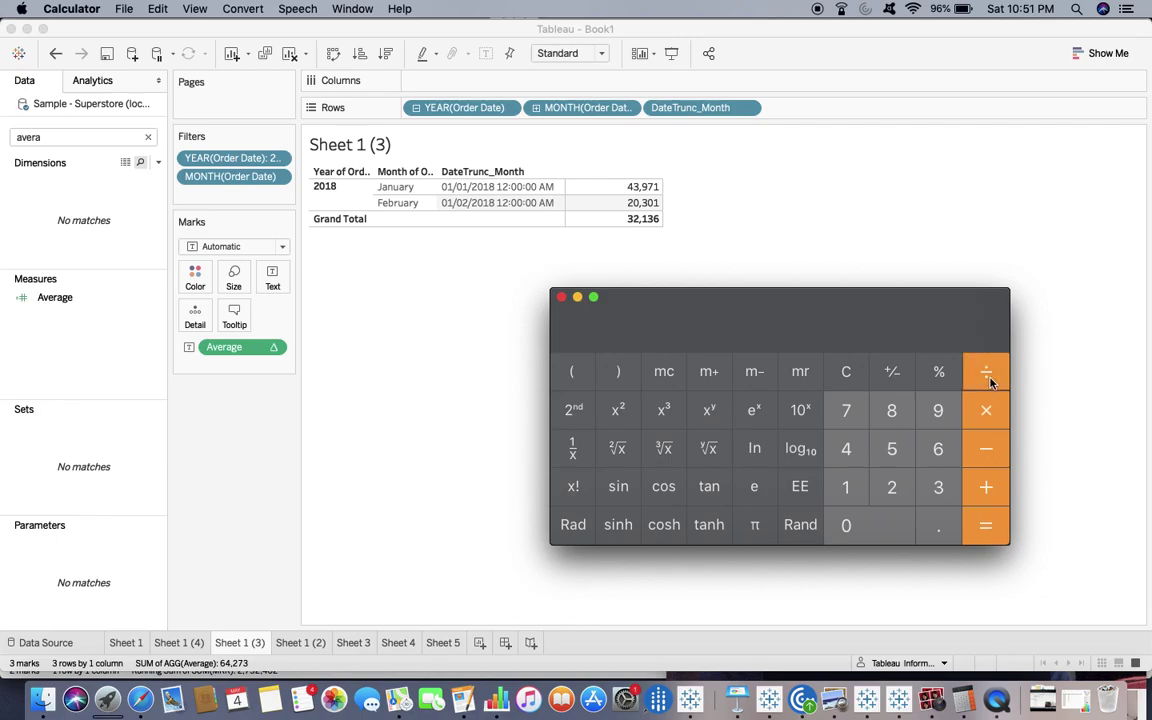
click(907, 494)
click(985, 531)
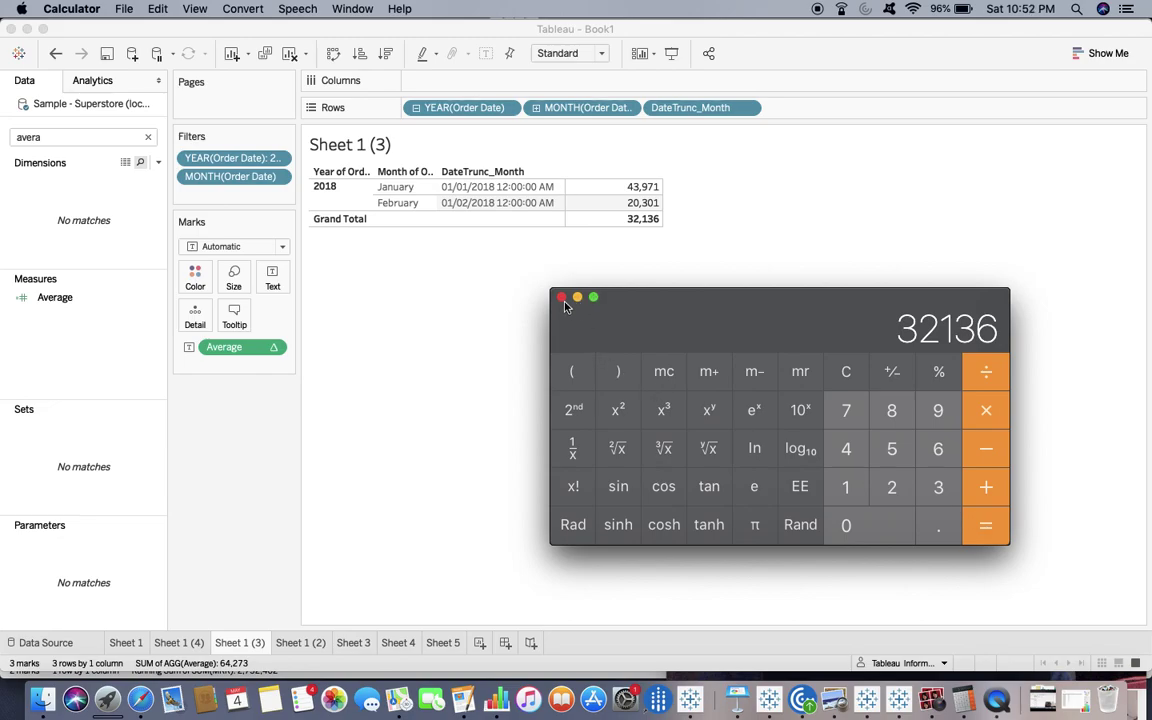
click(509, 273)
click(68, 299)
Change AVG to MAX in the Average formula so the Grand Total shows 43,971.
right_click(71, 306)
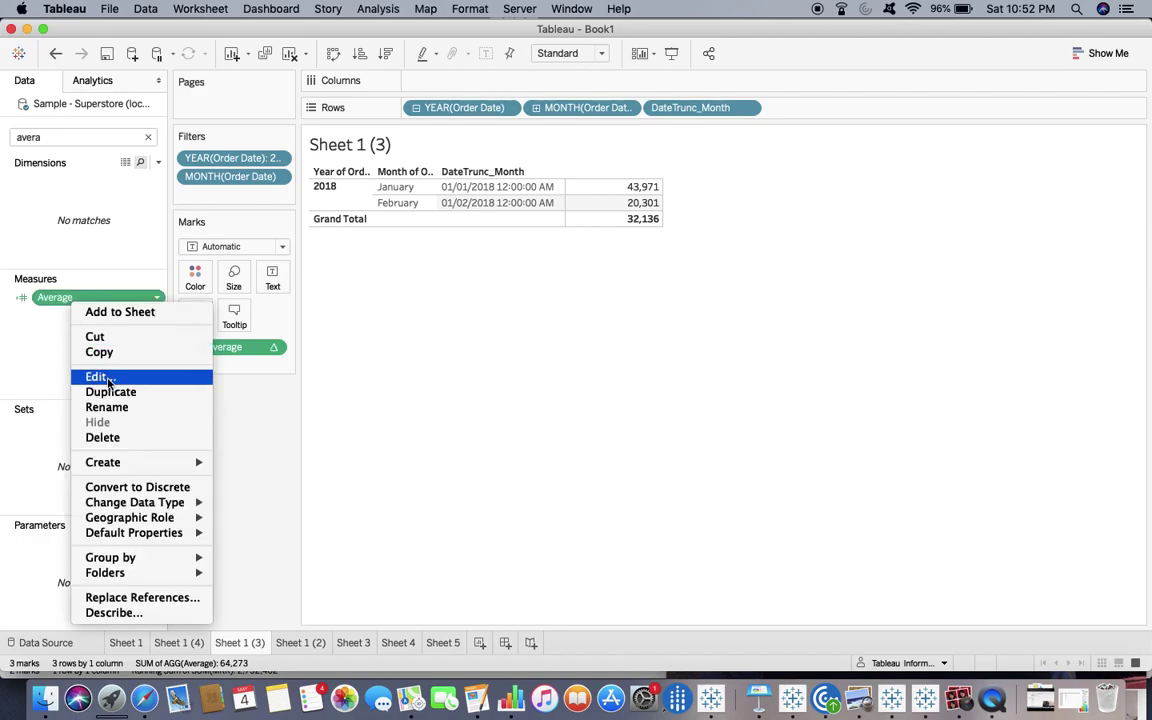
click(106, 377)
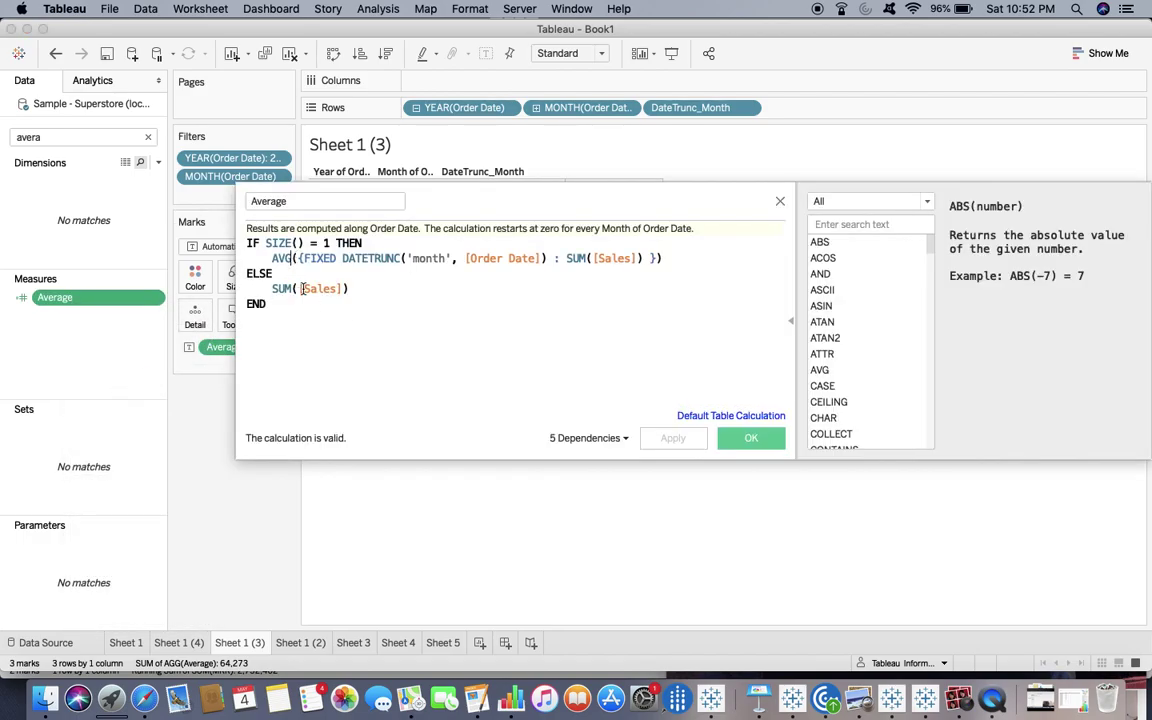
double_click(282, 258)
key(BackSpace)
text(max)
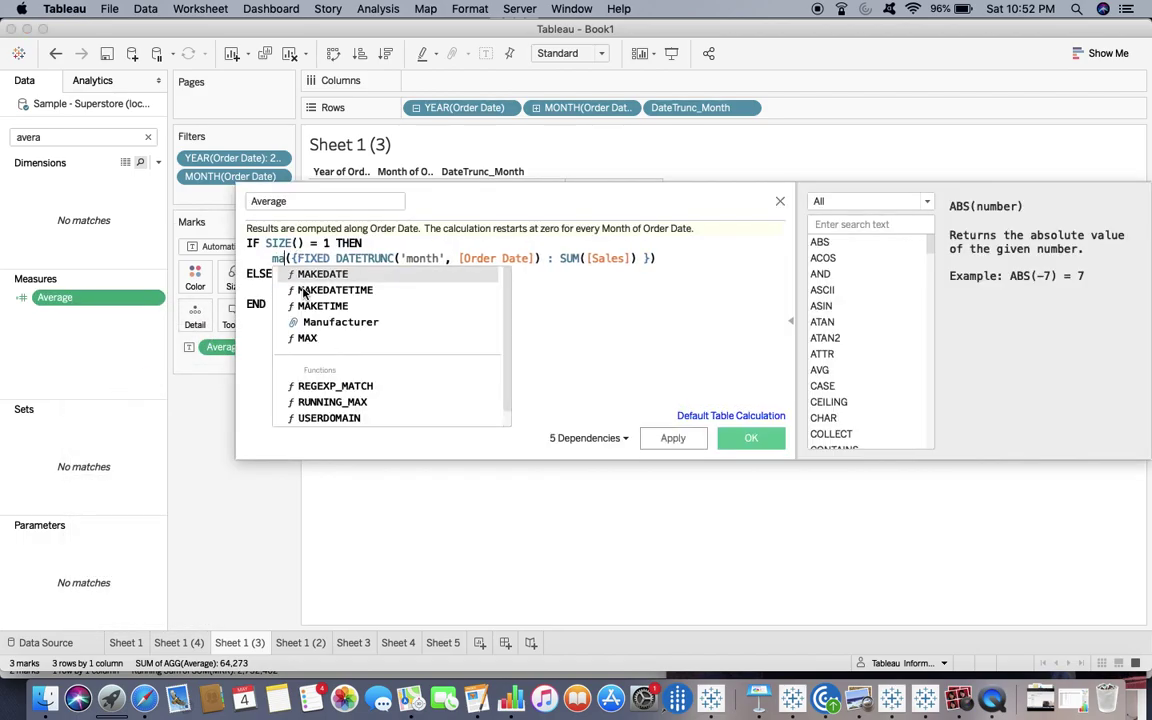
click(673, 438)
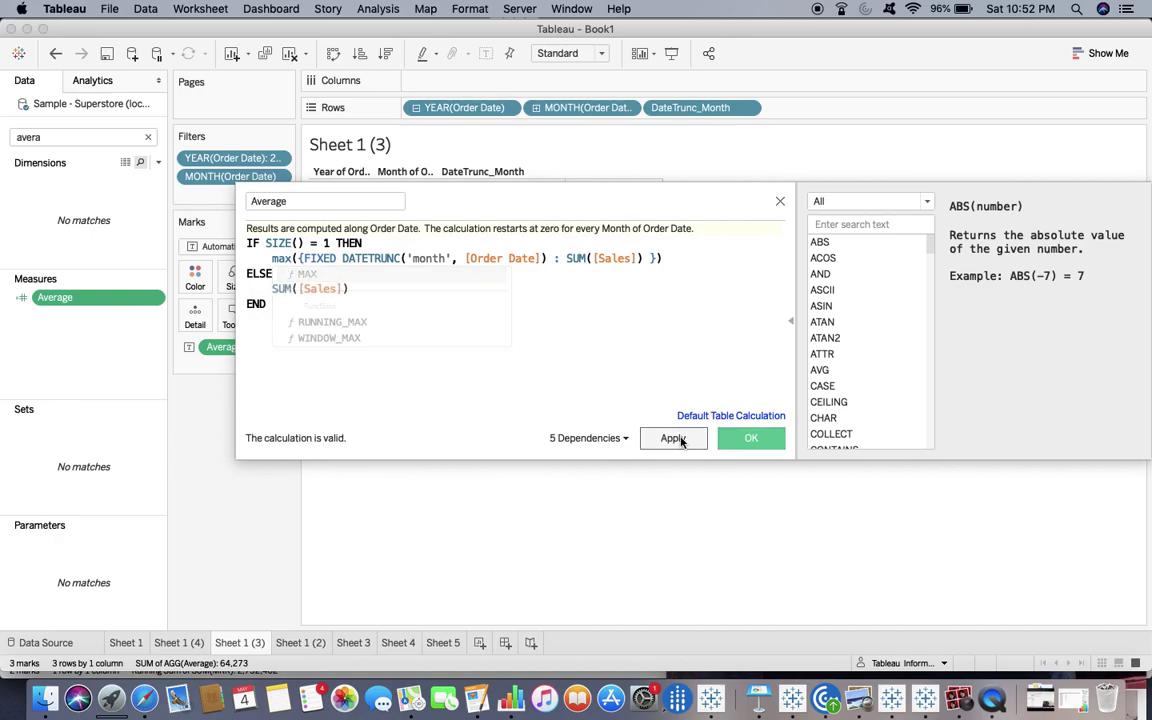
drag(702, 201, 702, 350)
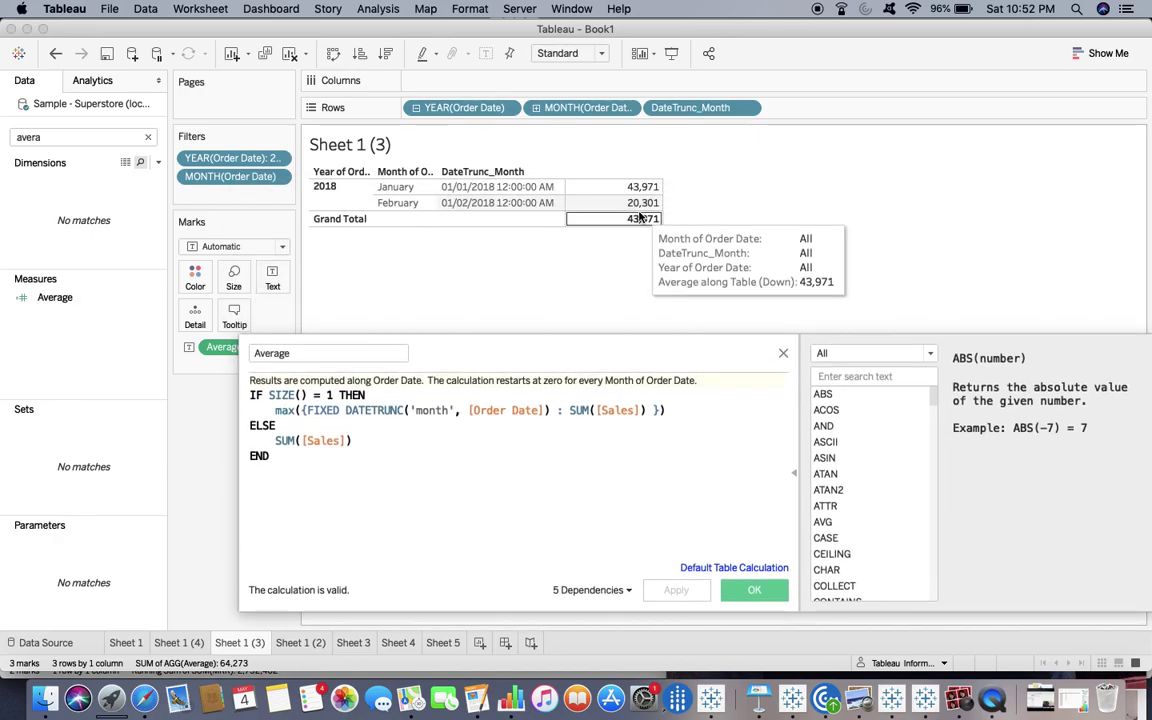
click(752, 590)
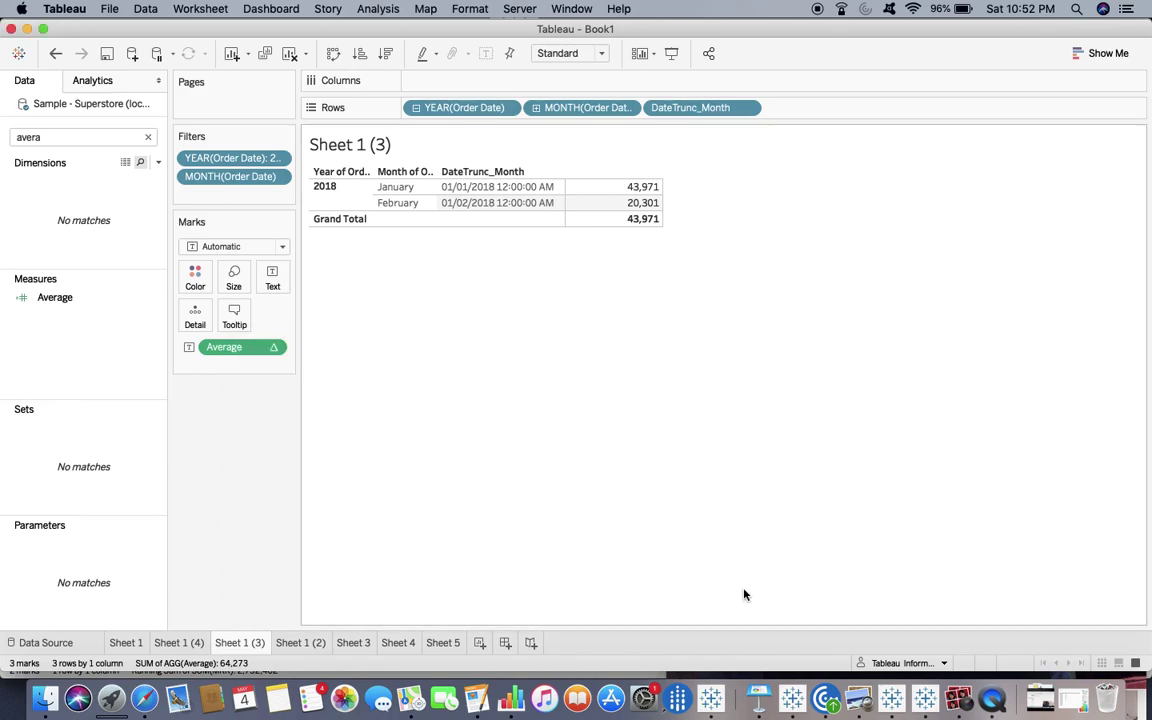
right_click(340, 224)
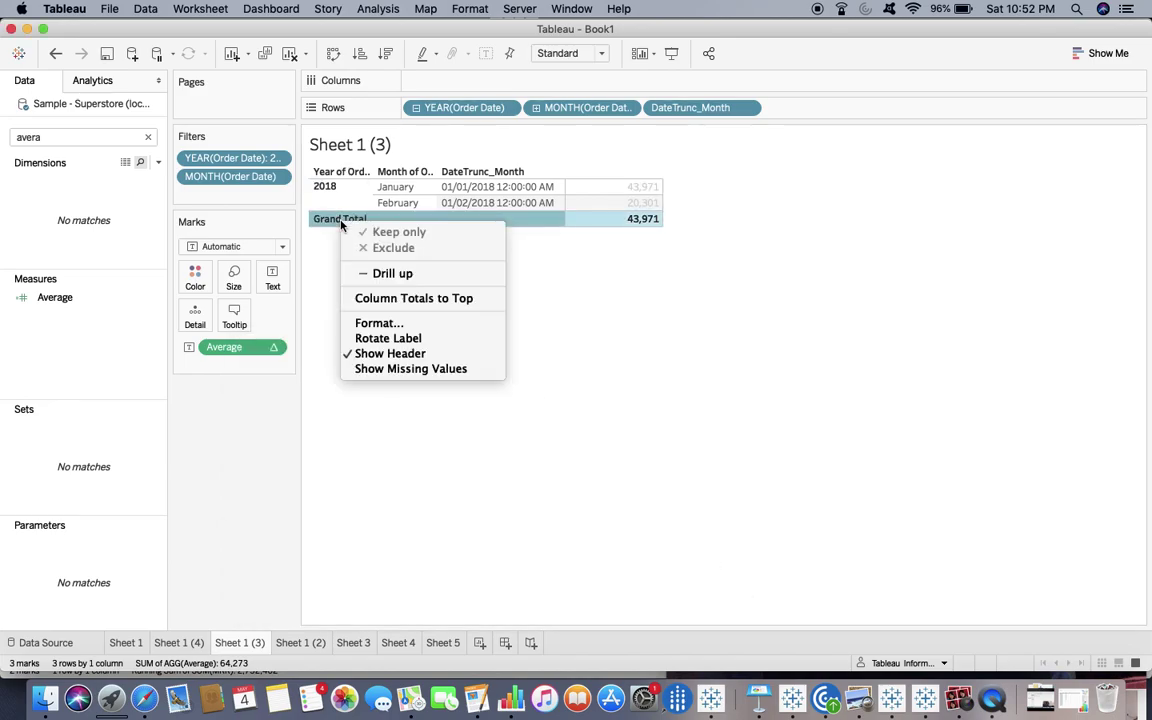
In the header formatting, replace the Grand Totals label text with 'Max'.
click(379, 323)
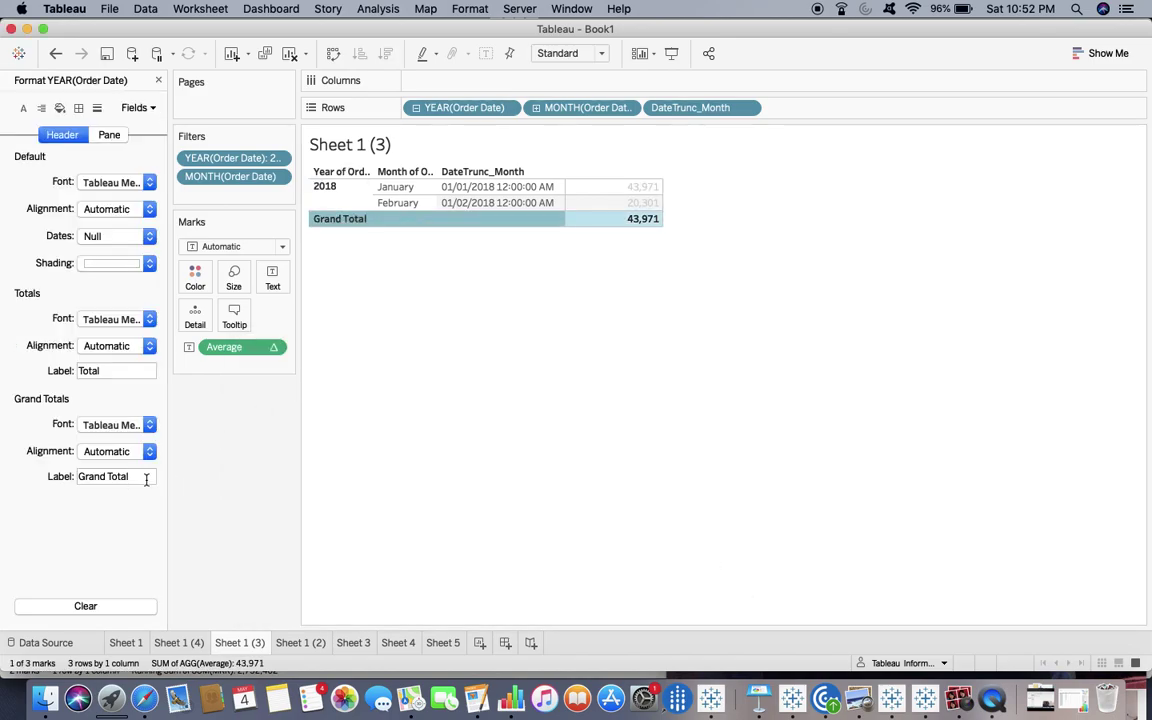
drag(120, 477, 57, 481)
text(Max)
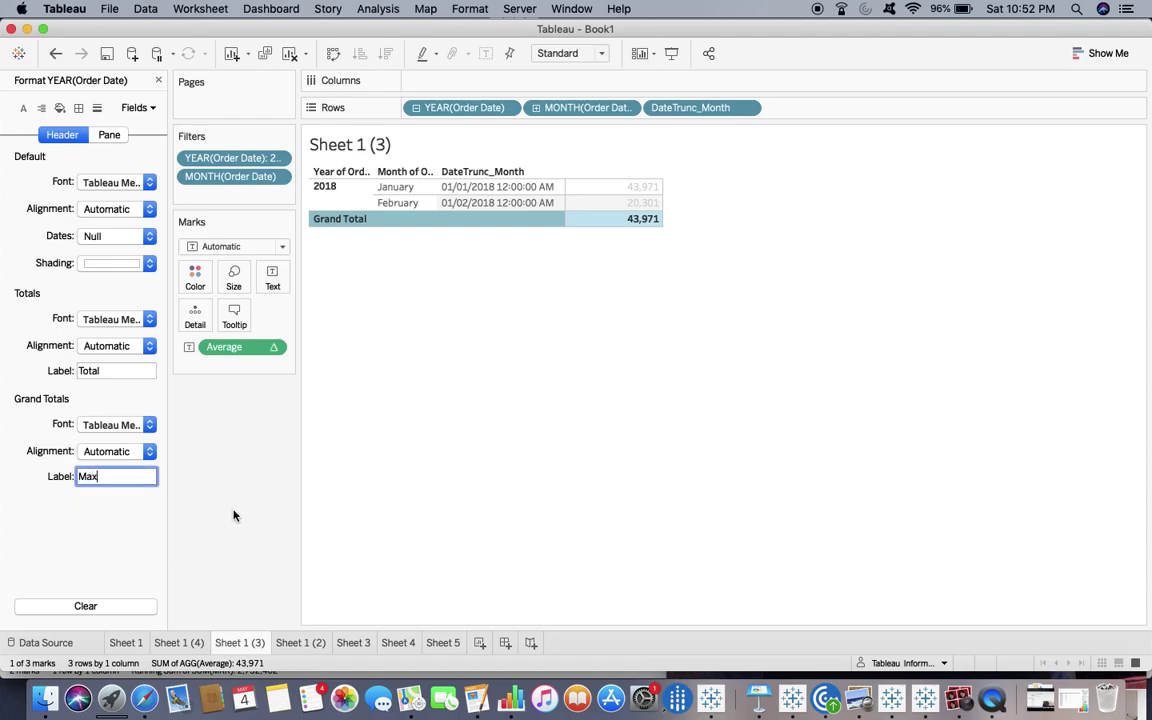